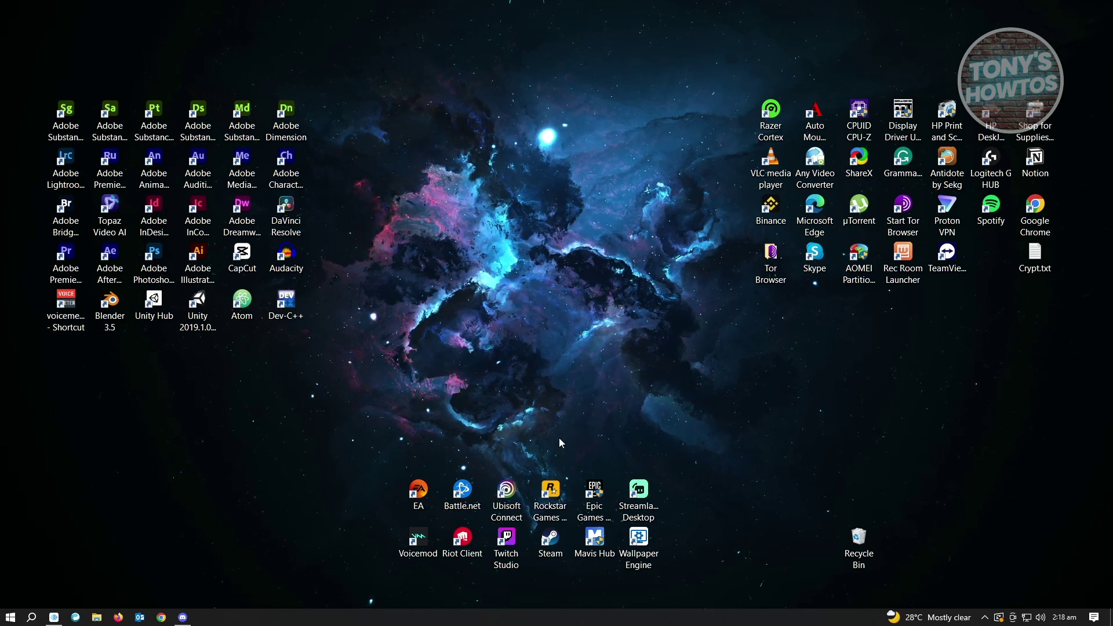
# Search Windows for "device manager" and open Device Manager
pyautogui.click(10, 618)
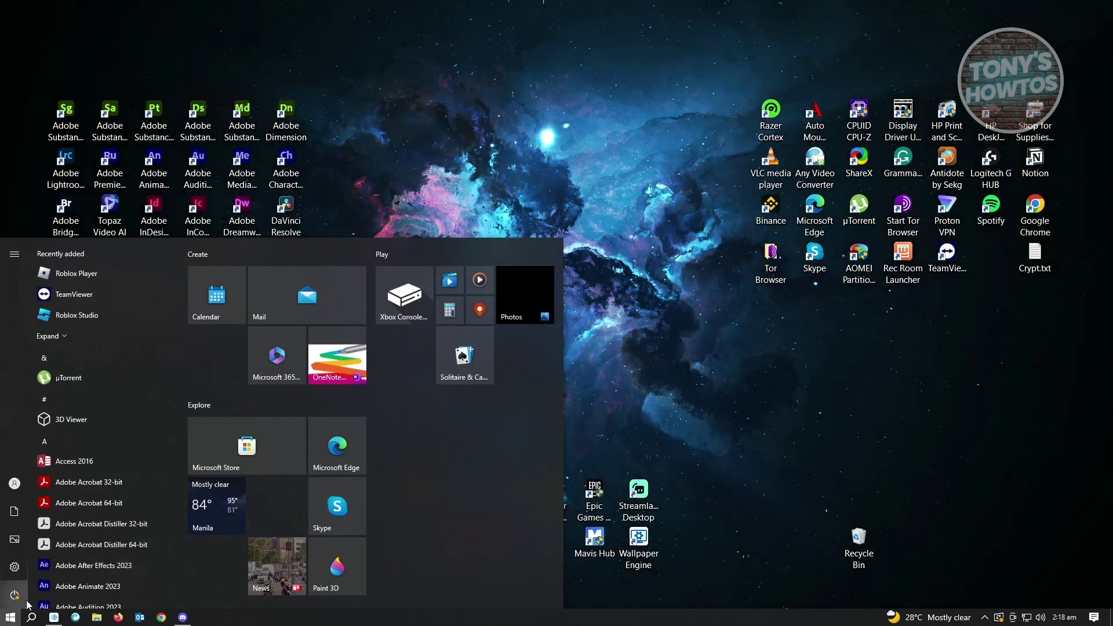
pyautogui.click(32, 618)
pyautogui.rightClick(52, 599)
pyautogui.click(51, 564)
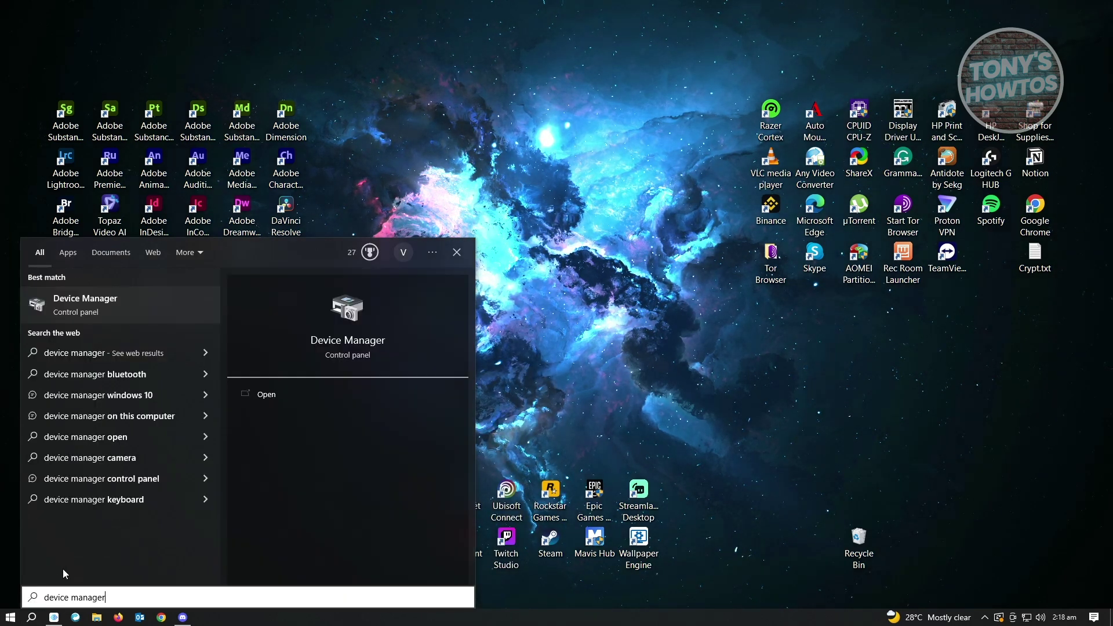
pyautogui.click(123, 313)
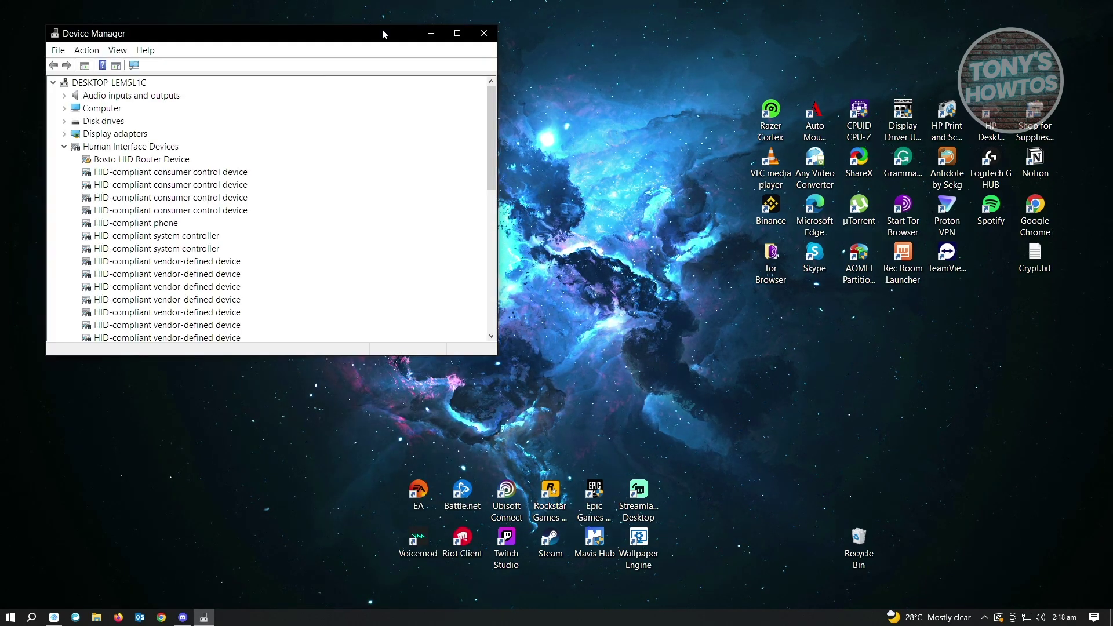
# Move Device Manager toward the middle of the desktop, collapse Human Interface Devices, and select AMD Radeon RX 5700 XT under Display adapters
pyautogui.moveTo(383, 33); pyautogui.dragTo(688, 91)
pyautogui.click(364, 204)
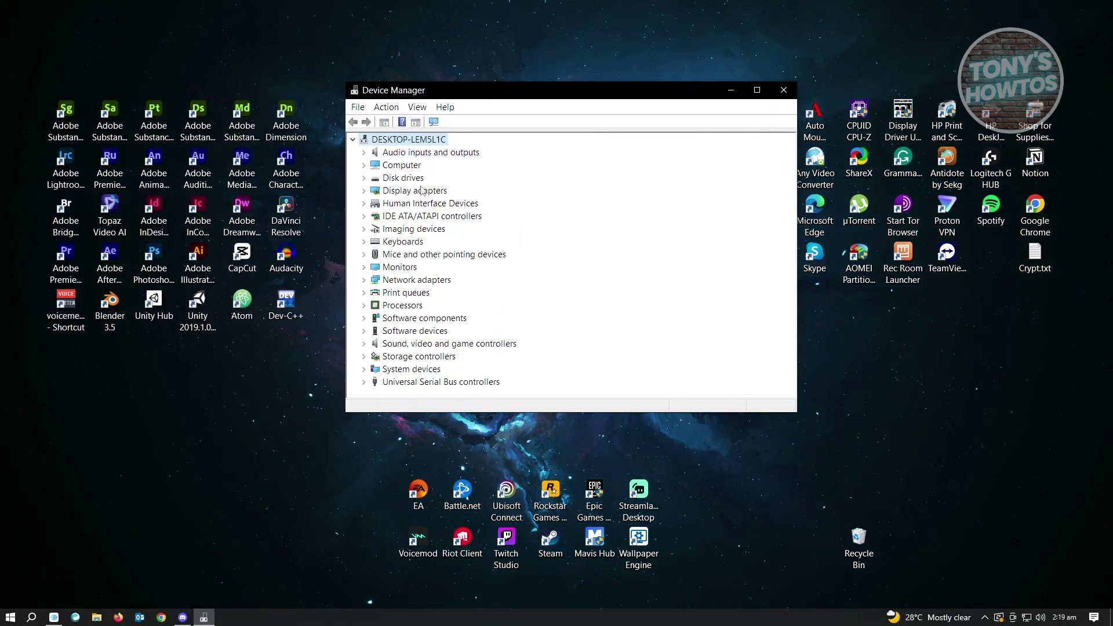
pyautogui.click(363, 193)
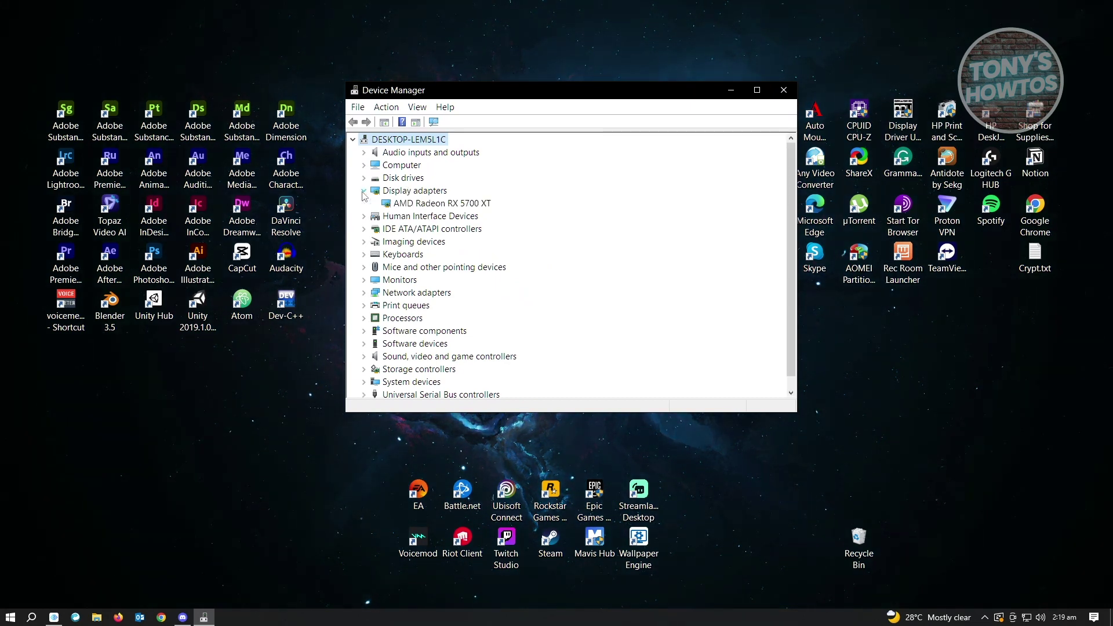
pyautogui.click(447, 204)
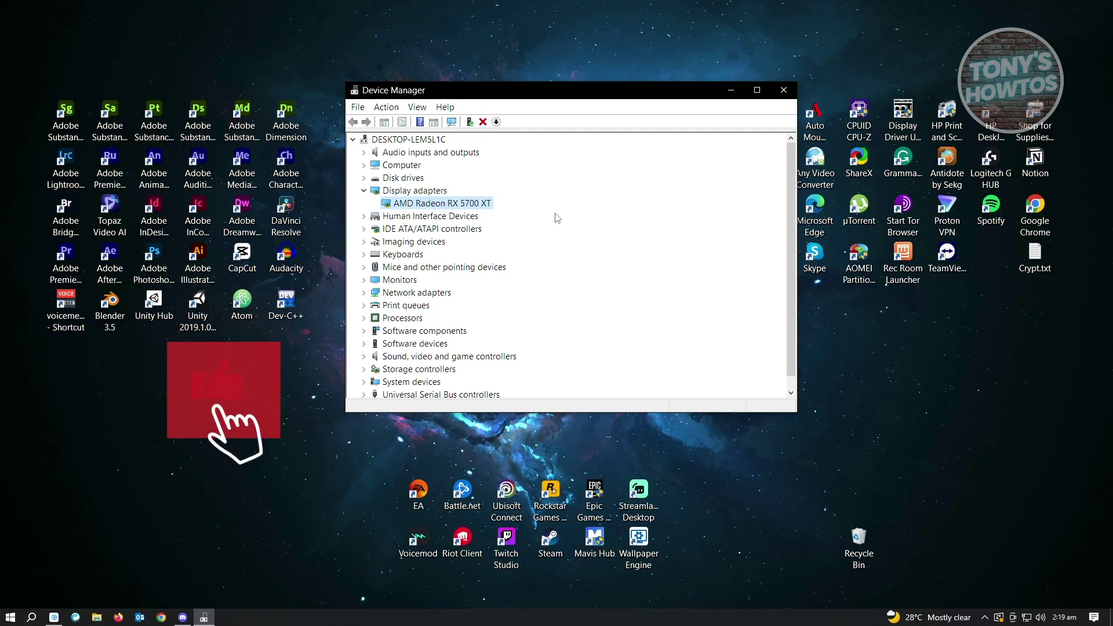
# Update the AMD Radeon RX 5700 XT driver with the automatic driver search, and close the wizard and Device Manager
pyautogui.rightClick(430, 204)
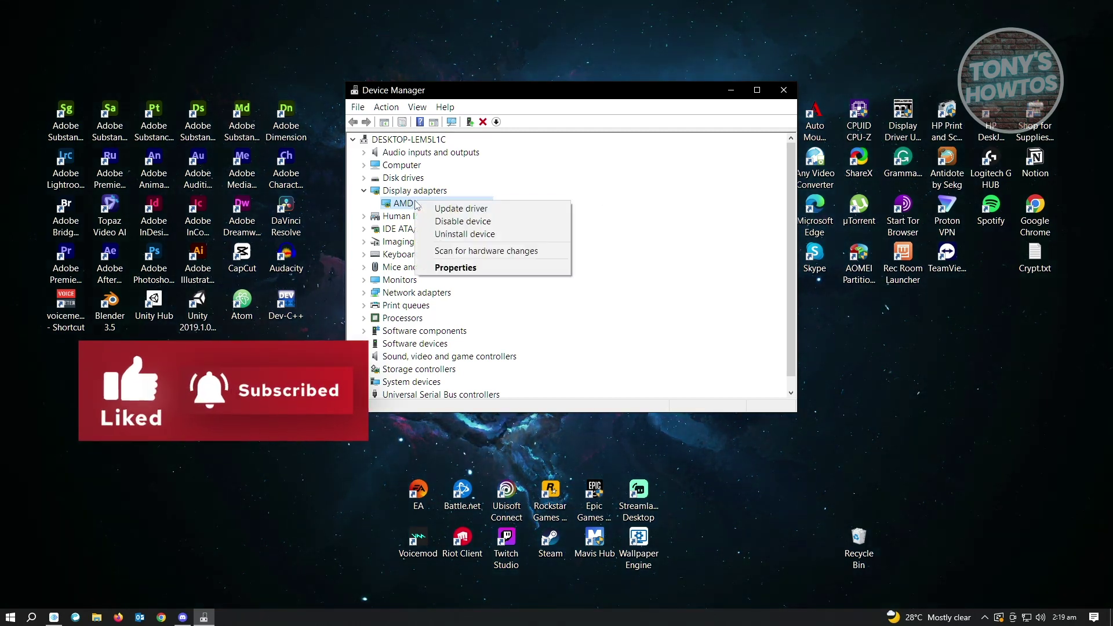
pyautogui.click(461, 213)
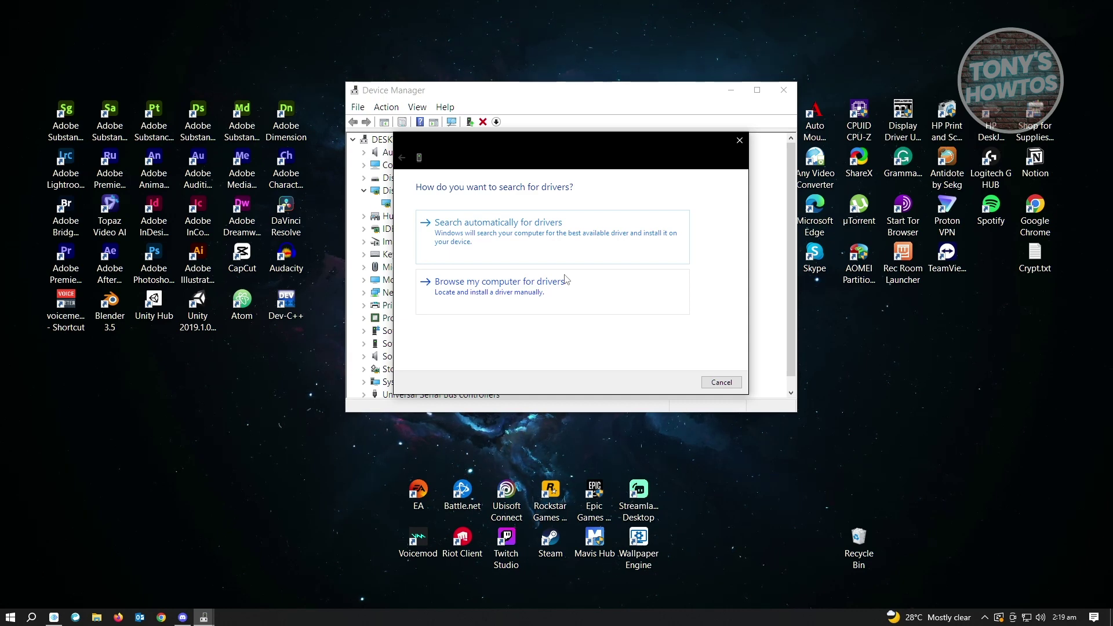
pyautogui.click(543, 258)
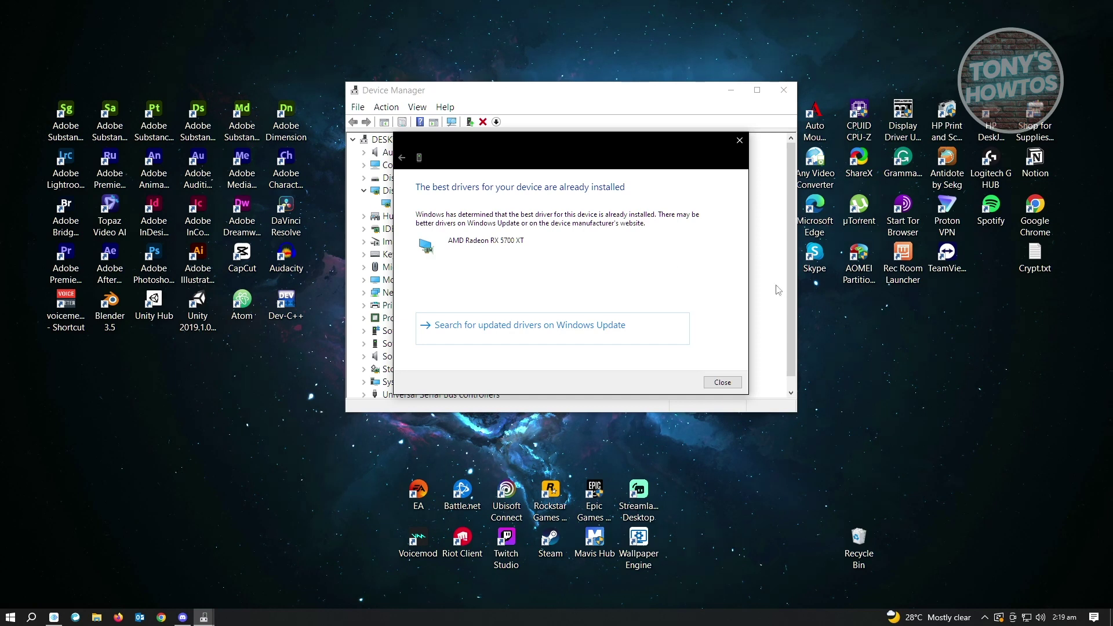
pyautogui.moveTo(561, 144); pyautogui.dragTo(634, 144)
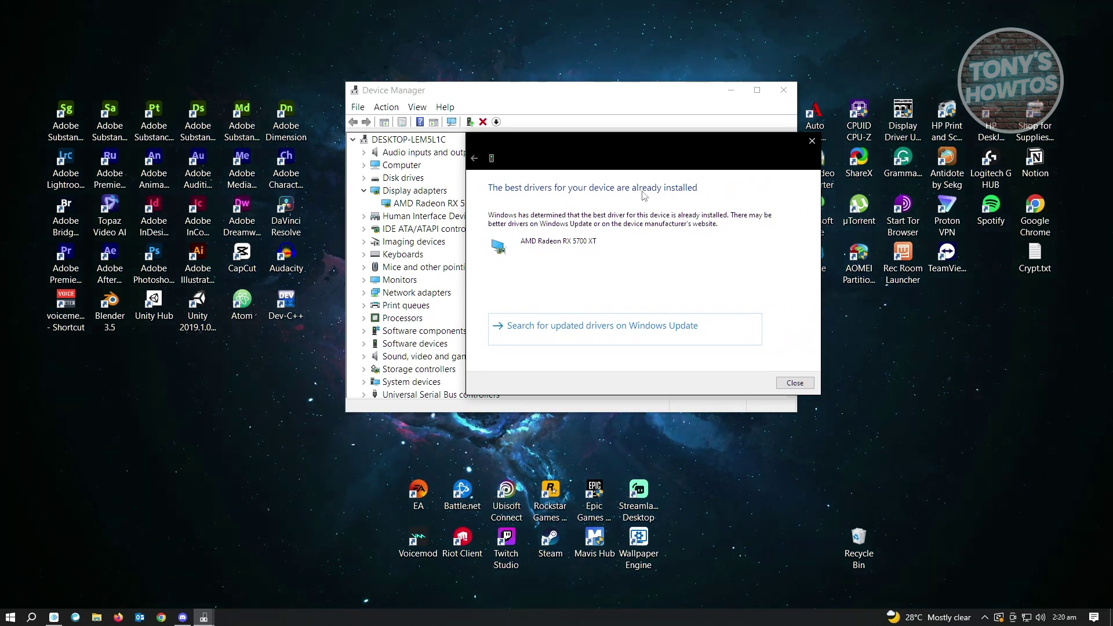
pyautogui.click(807, 383)
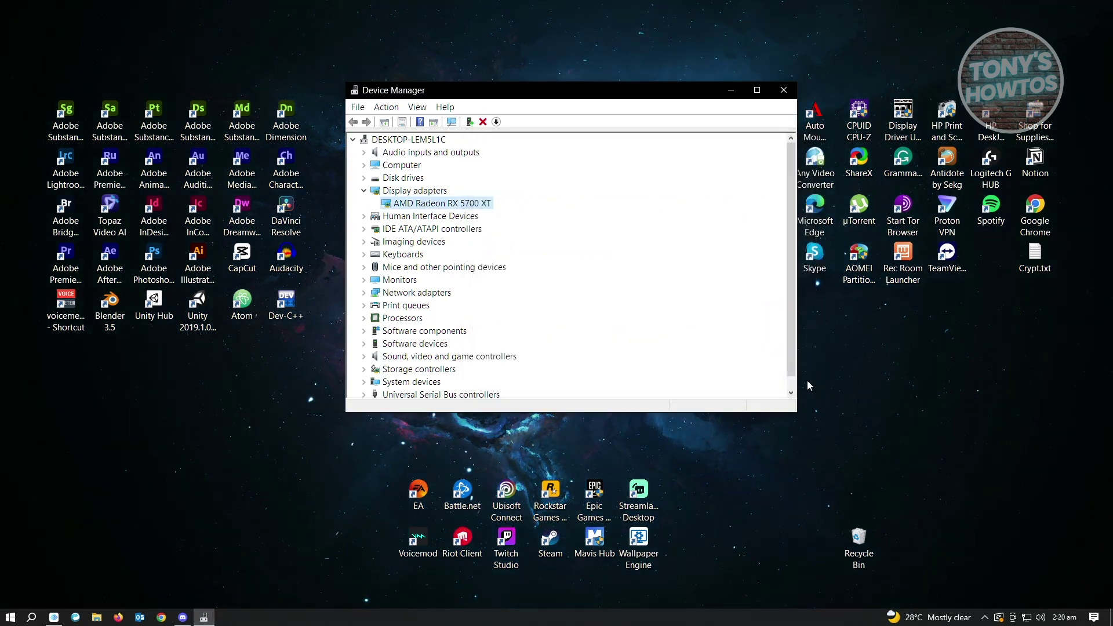
pyautogui.click(783, 91)
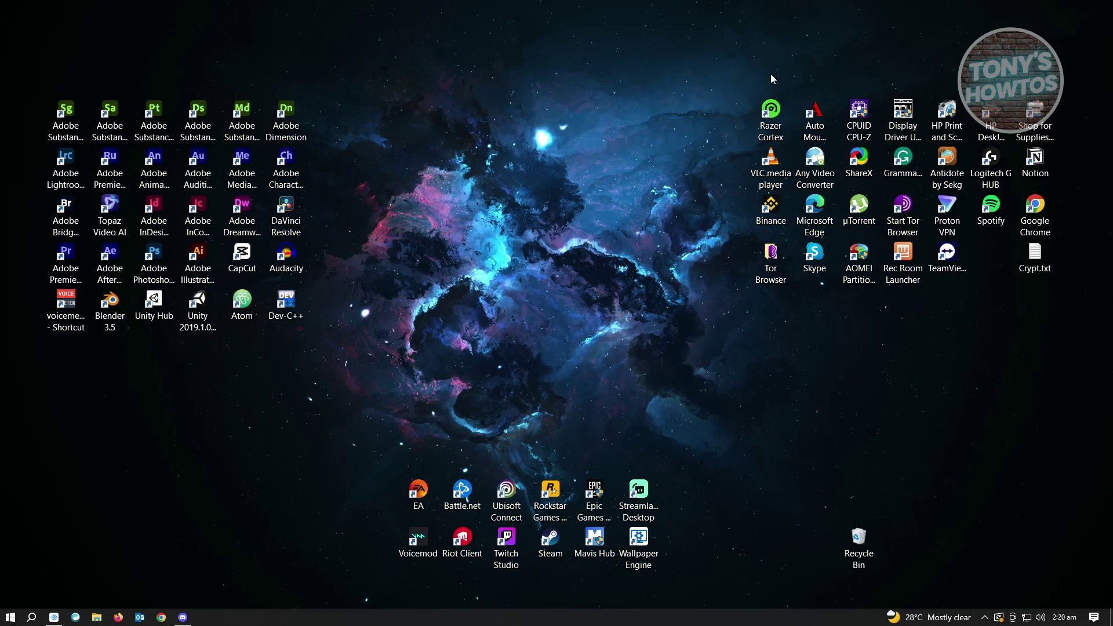
# Open the Windows display settings from the desktop and go to the Scale and layout section
pyautogui.rightClick(517, 248)
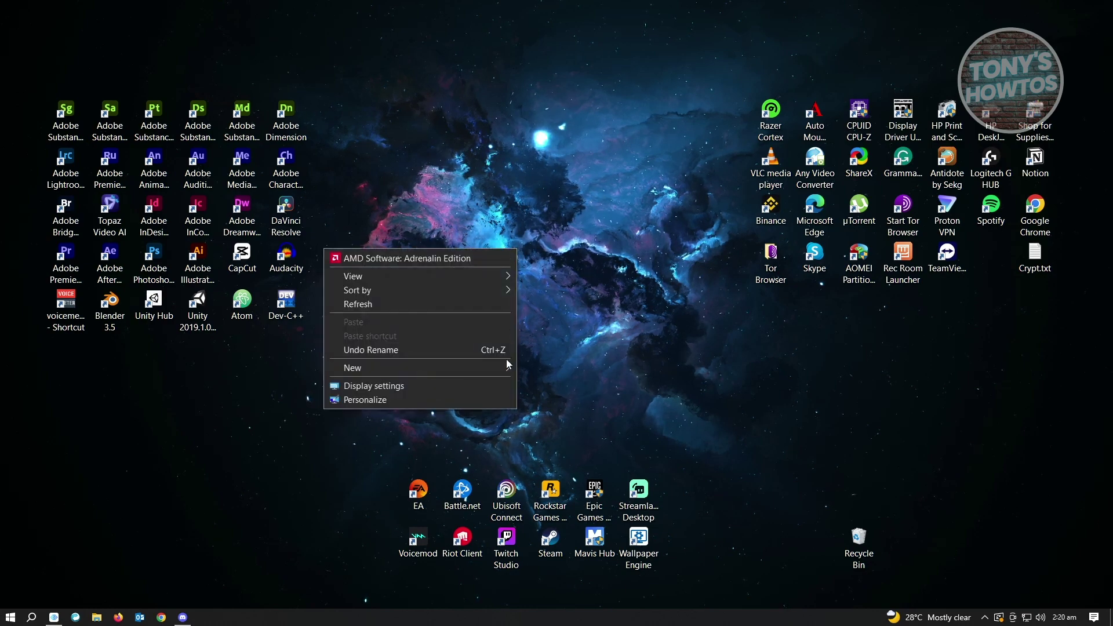
pyautogui.click(464, 386)
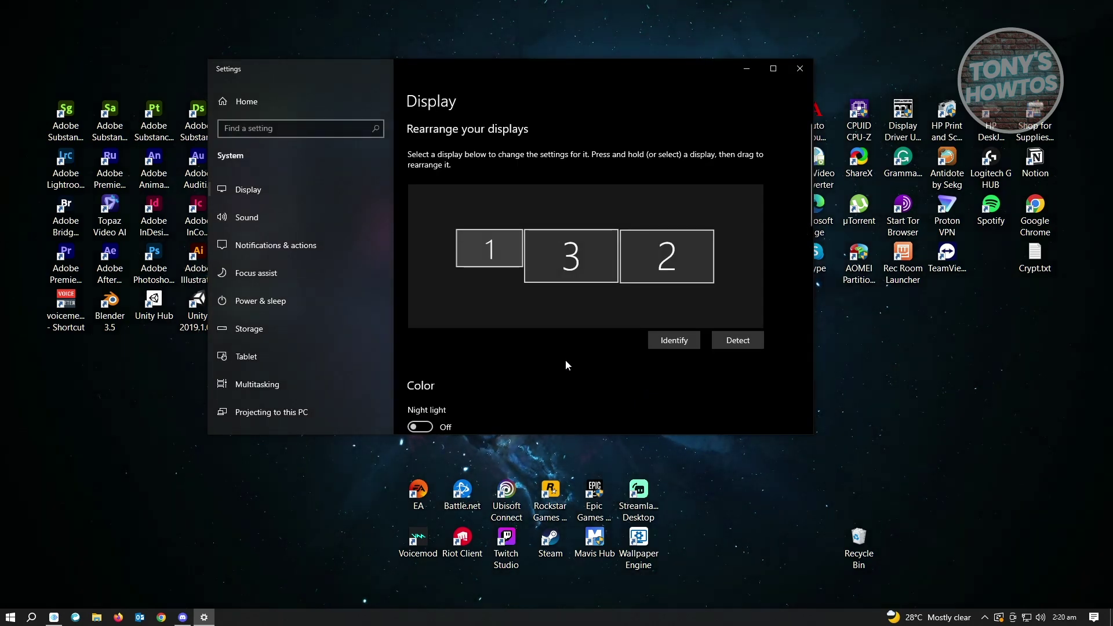
pyautogui.scroll(-5, 583, 236)
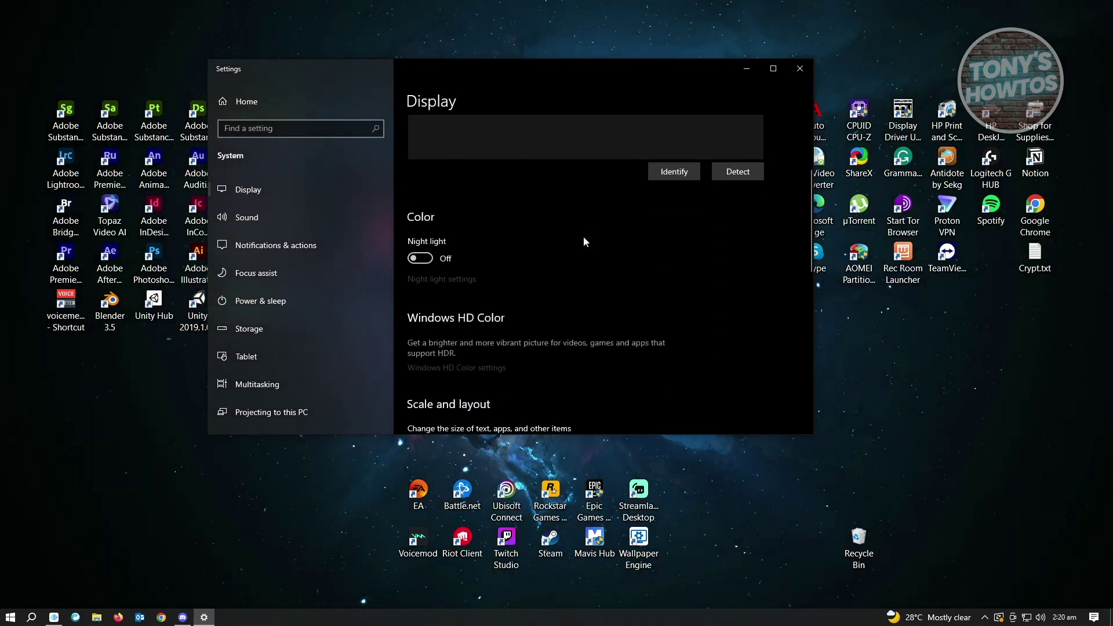
pyautogui.scroll(-2, 590, 270)
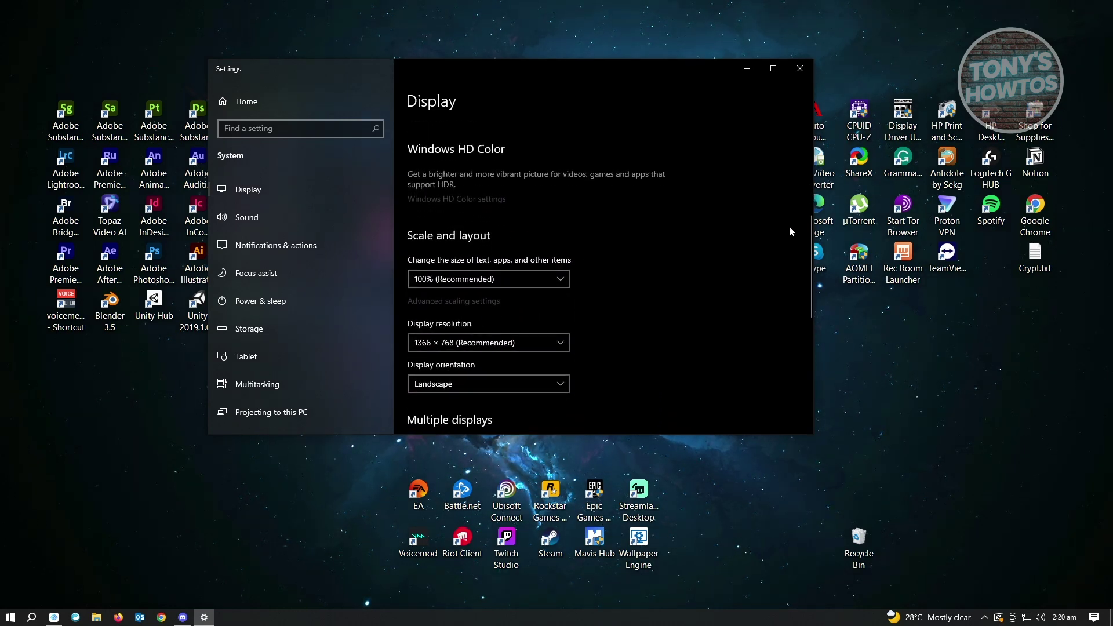
# Check the available sizes for text, apps, and other items, and view the advanced scaling settings
pyautogui.click(556, 279)
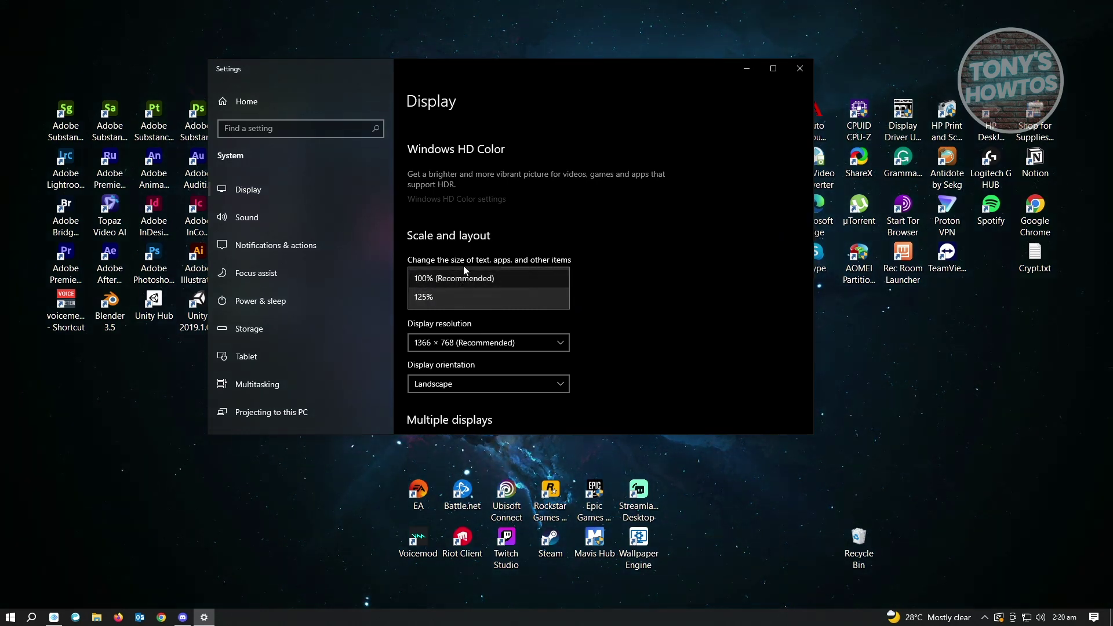
pyautogui.click(652, 244)
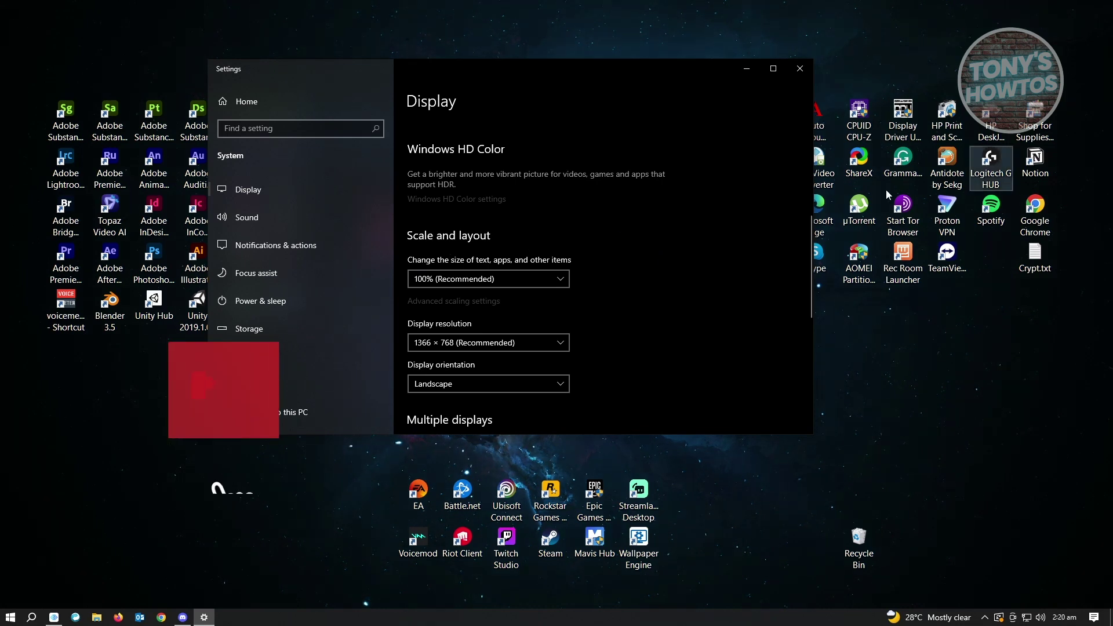
pyautogui.click(454, 301)
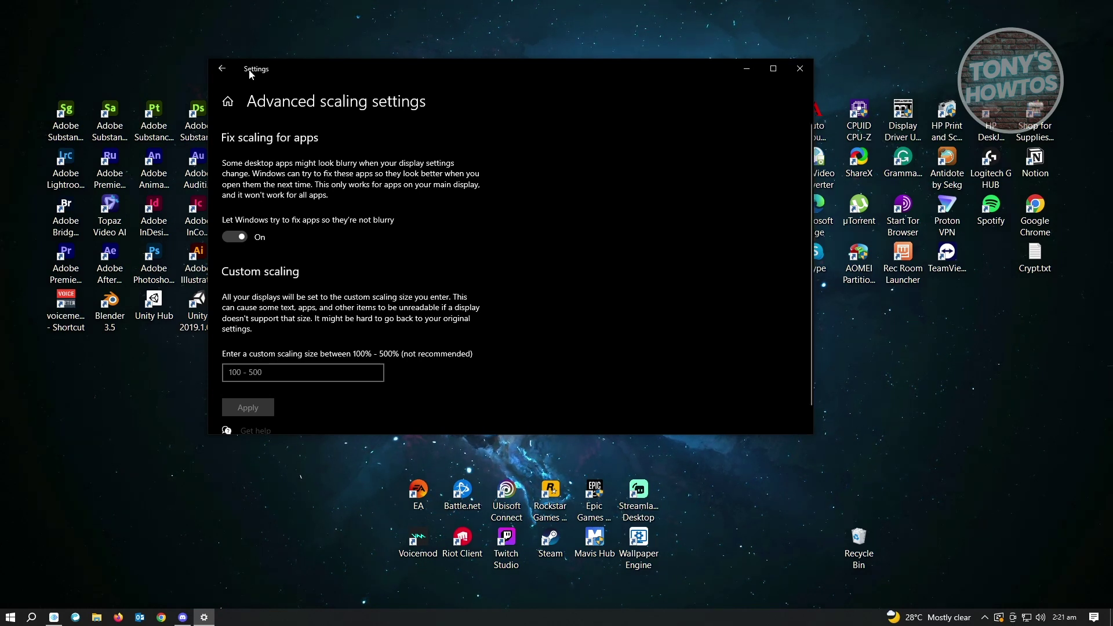
pyautogui.click(226, 67)
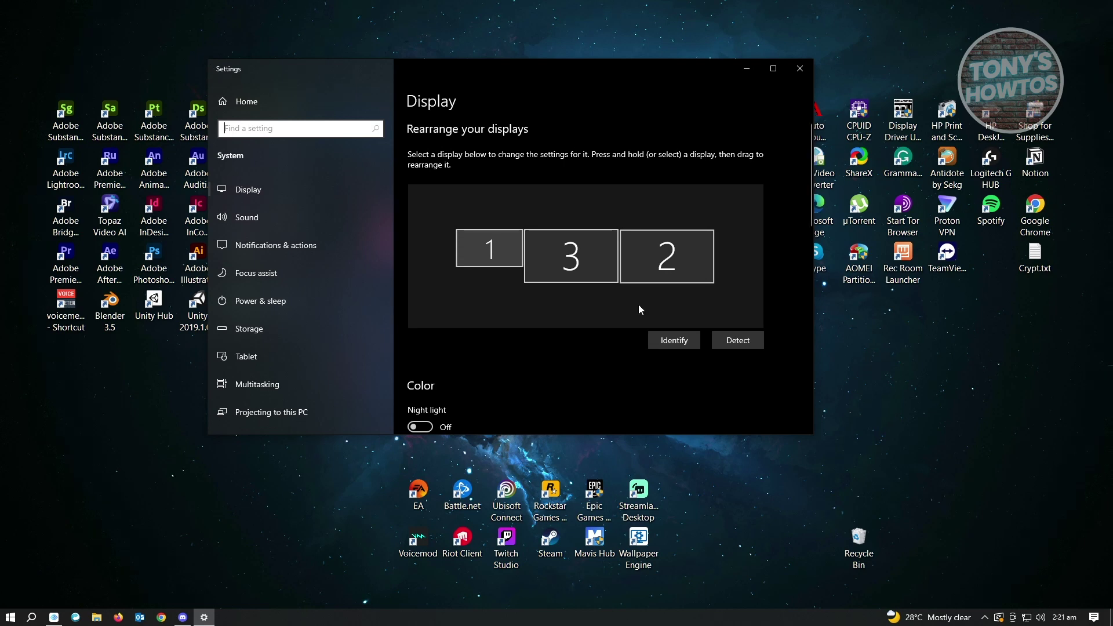
# Open the advanced display settings from the Multiple displays section
pyautogui.scroll(-10, 587, 317)
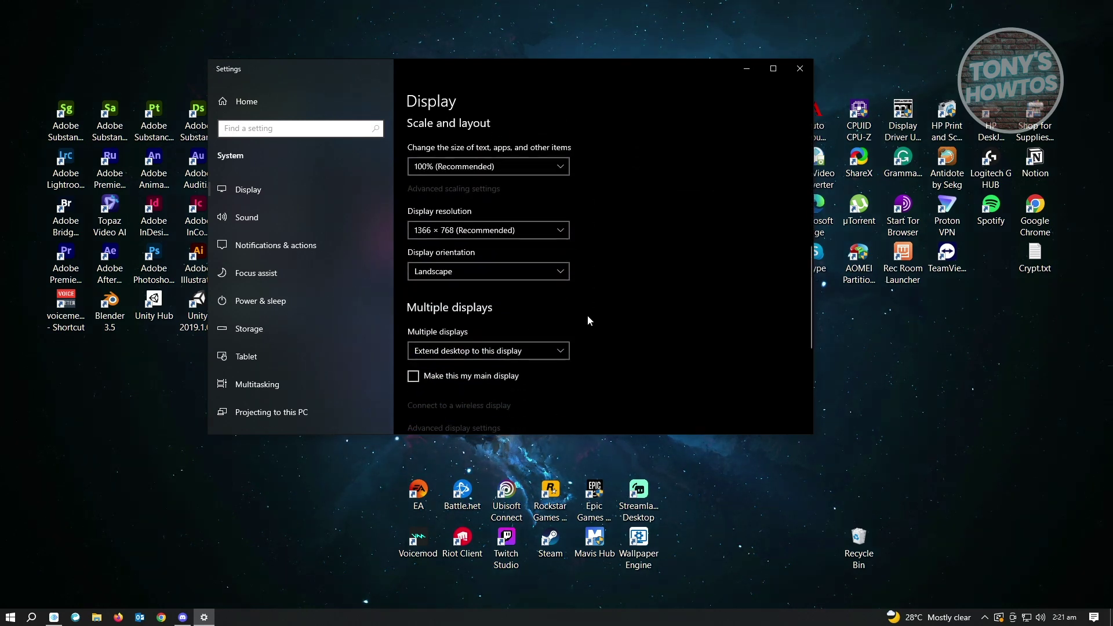
pyautogui.scroll(-5, 643, 307)
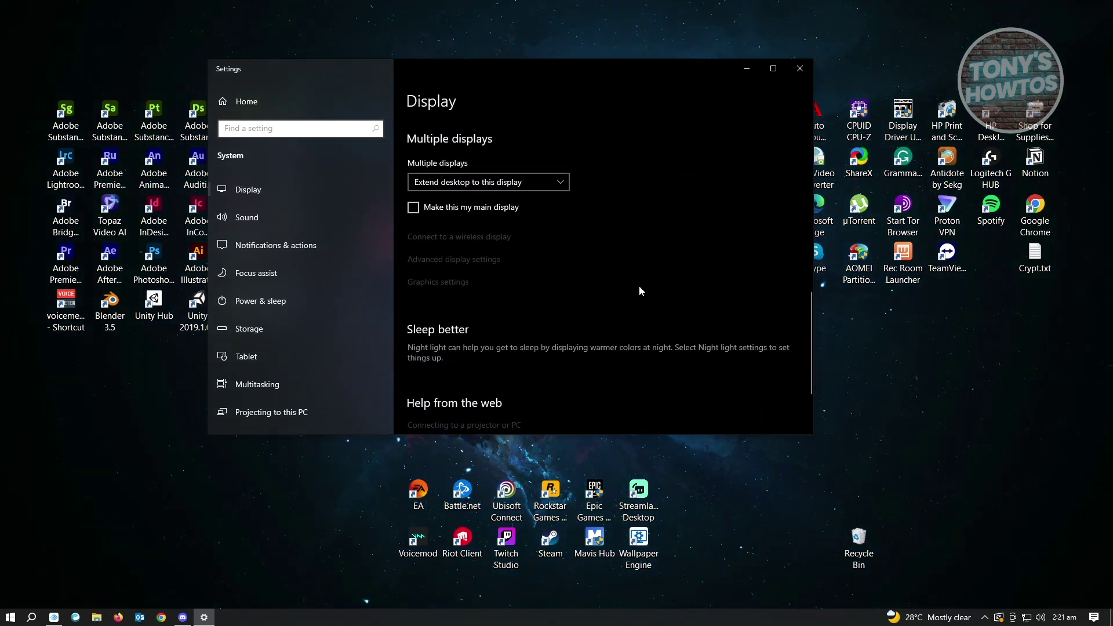
pyautogui.click(451, 259)
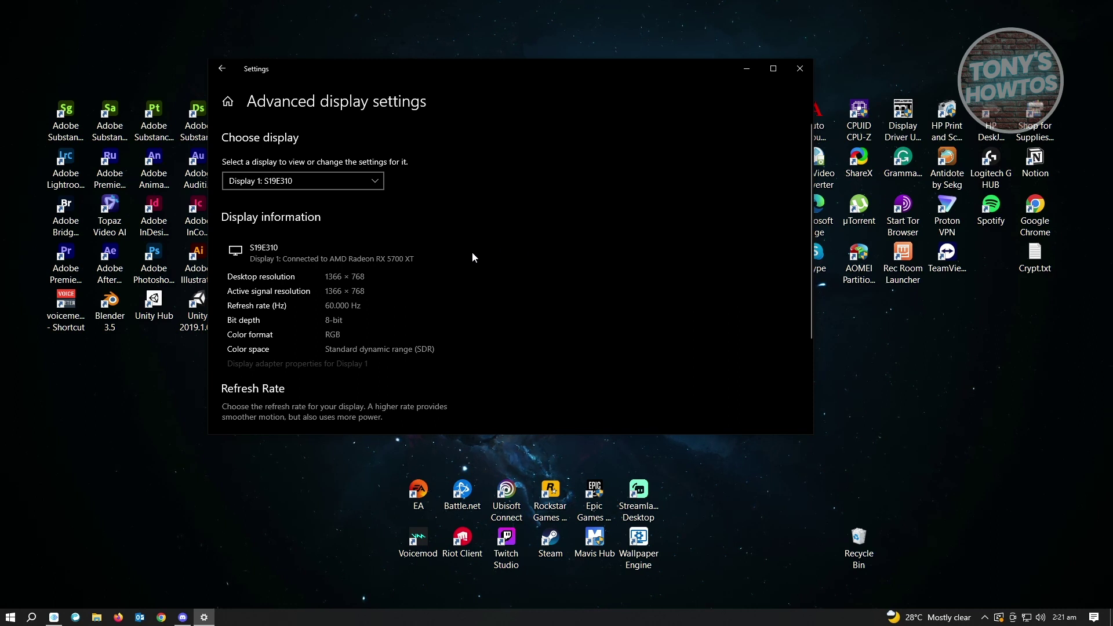
# Choose Display 1: S19E310 and check which refresh rates it offers
pyautogui.click(362, 182)
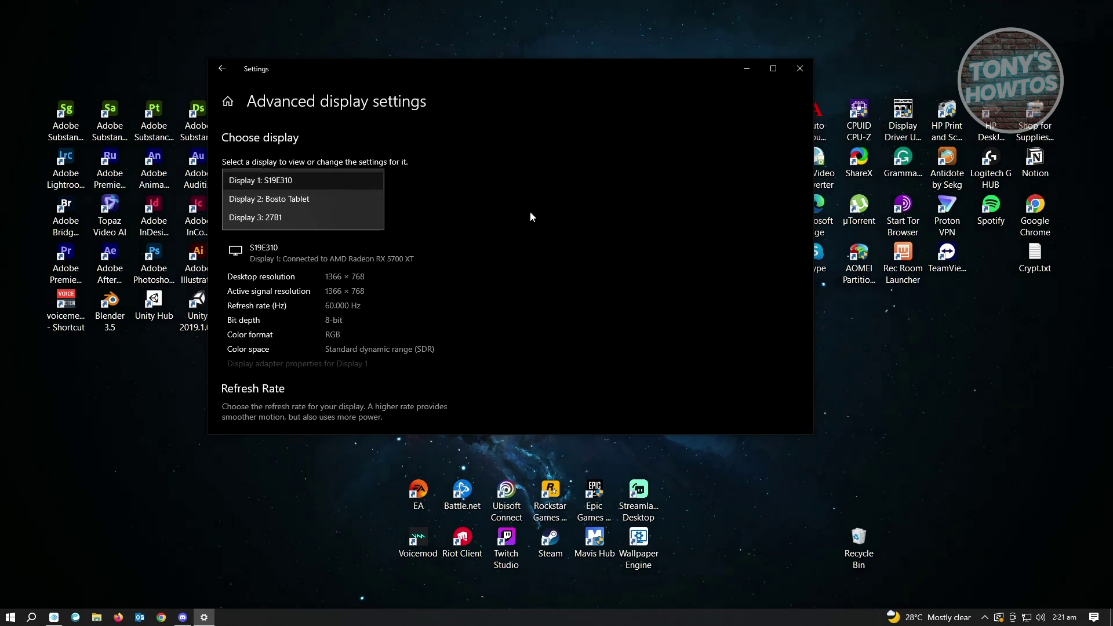
pyautogui.click(294, 181)
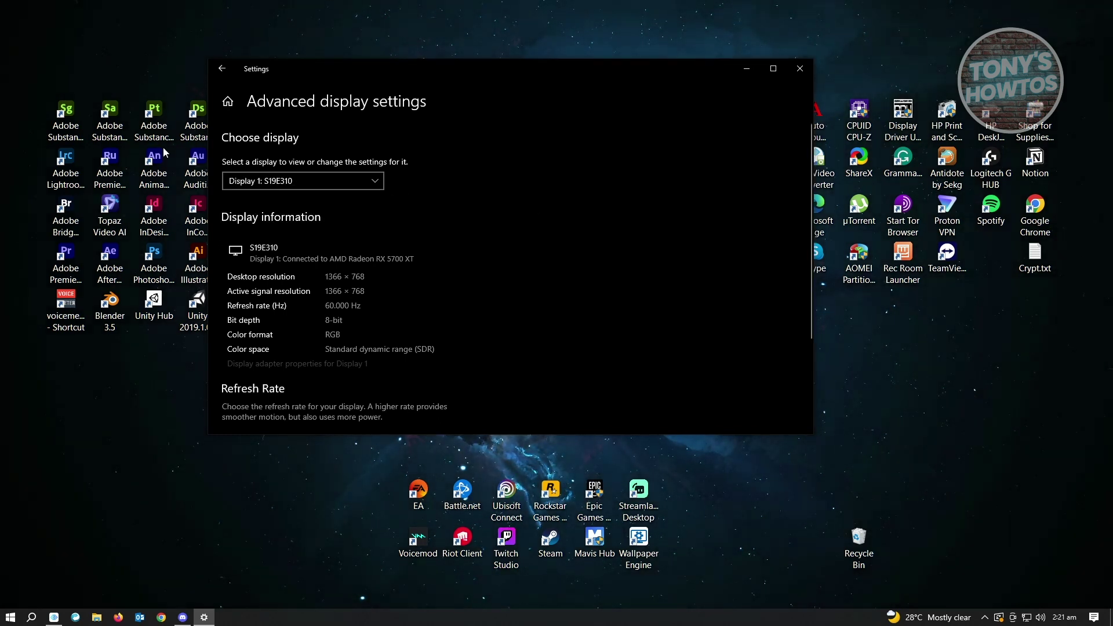
pyautogui.scroll(-3, 553, 206)
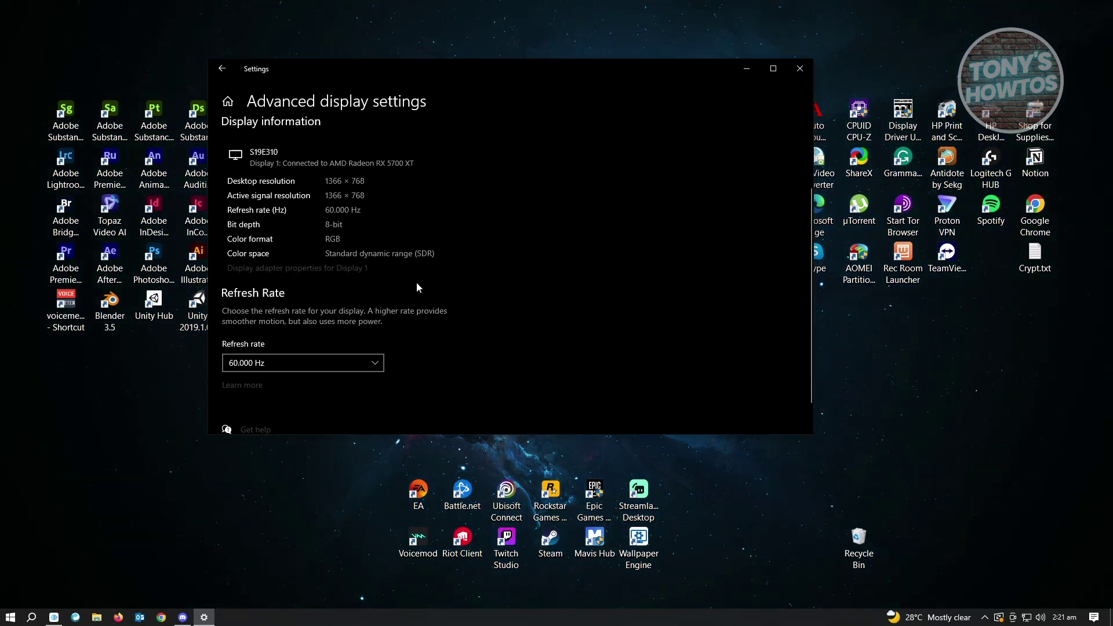
pyautogui.scroll(-1, 437, 276)
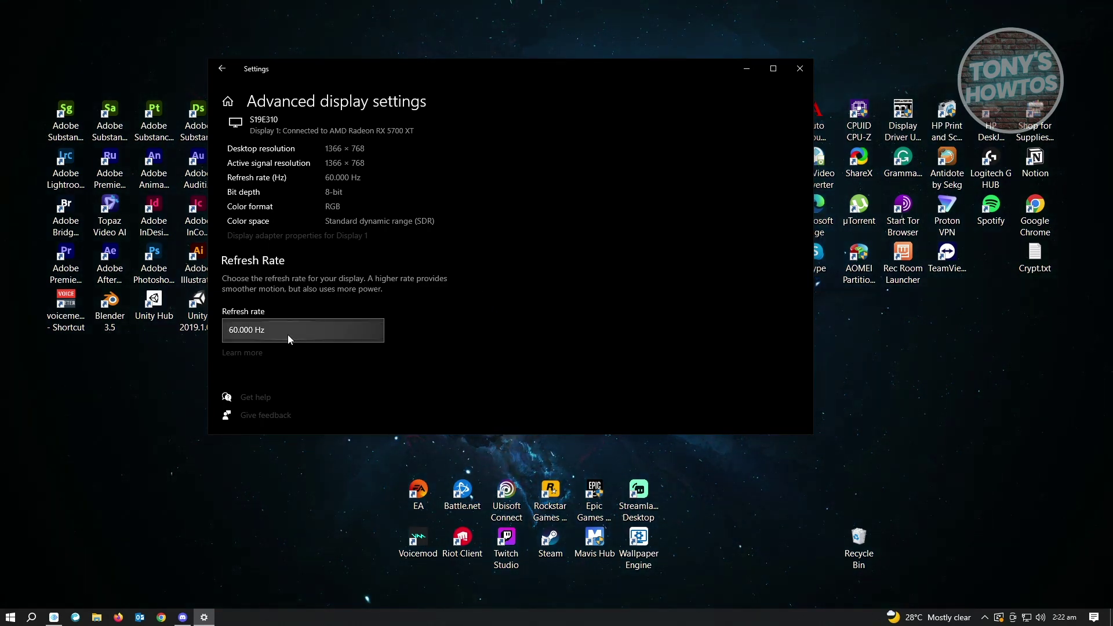
# Choose Display 3: 27B1 and check which refresh rates it offers, keeping the current one
pyautogui.scroll(3, 550, 316)
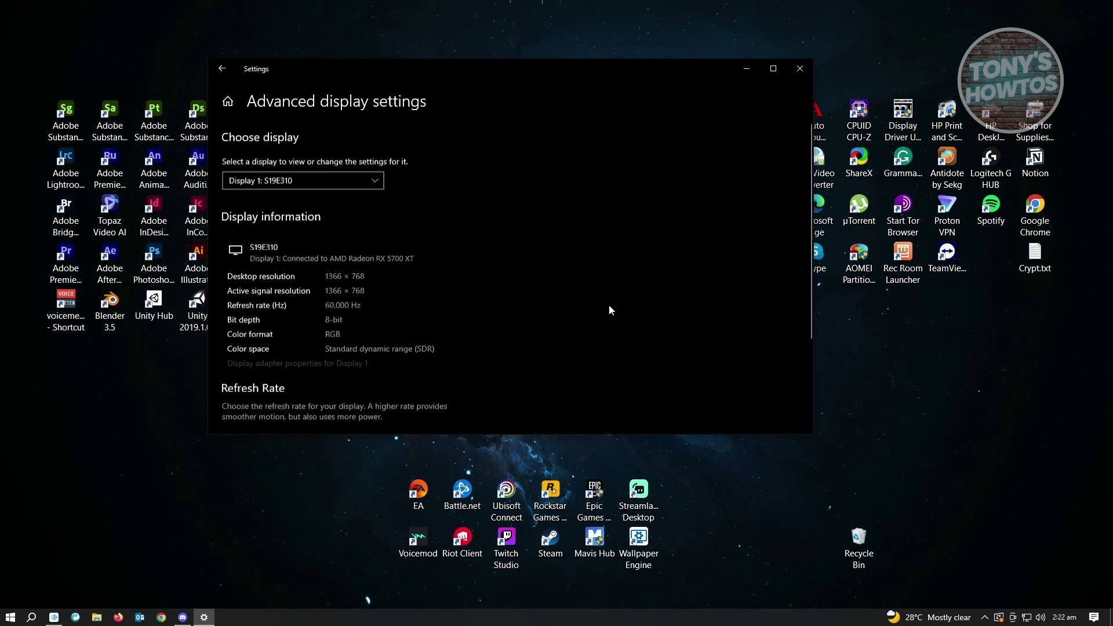
pyautogui.click(331, 180)
pyautogui.click(369, 217)
pyautogui.scroll(-3, 478, 244)
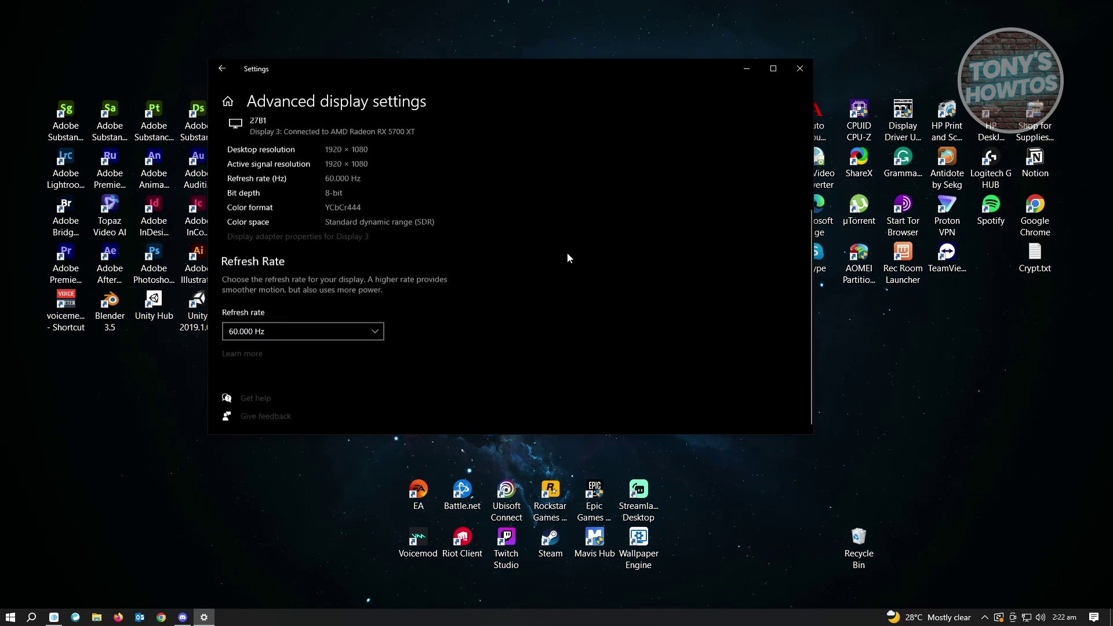
pyautogui.click(320, 330)
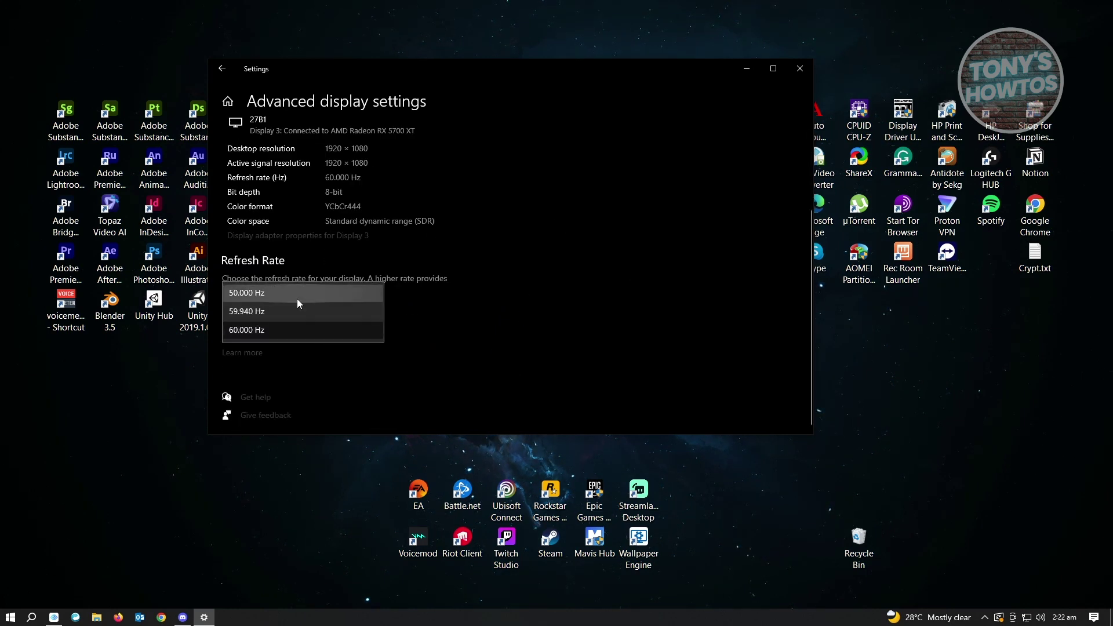
pyautogui.click(563, 325)
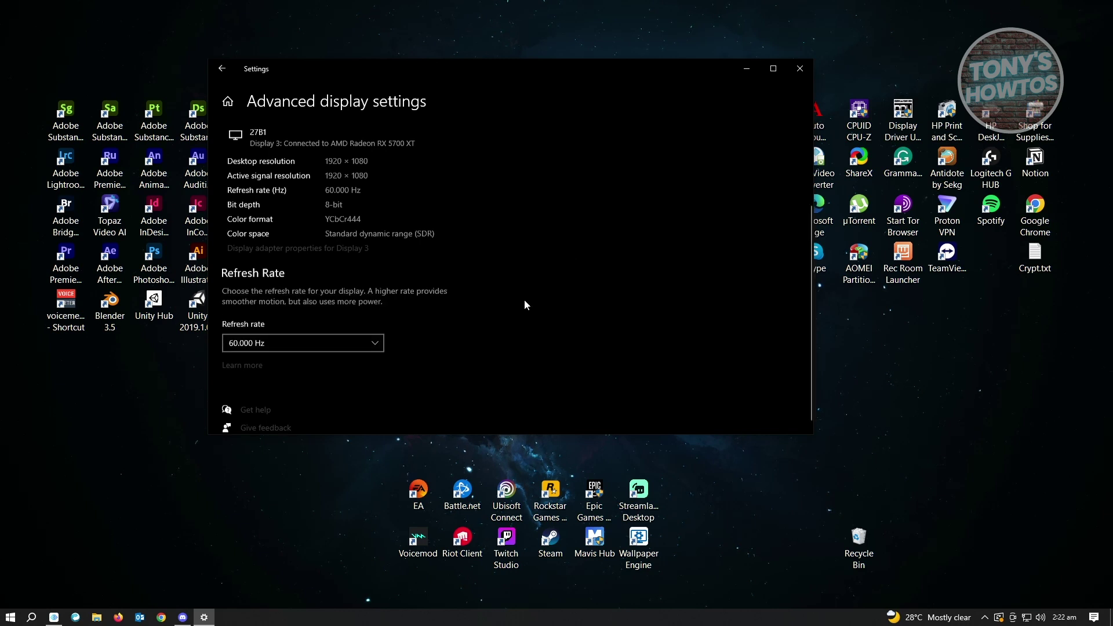
# Switch back to Display 1: S19E310 and review its display information and refresh rate setting
pyautogui.scroll(3, 524, 299)
pyautogui.click(346, 177)
pyautogui.click(288, 148)
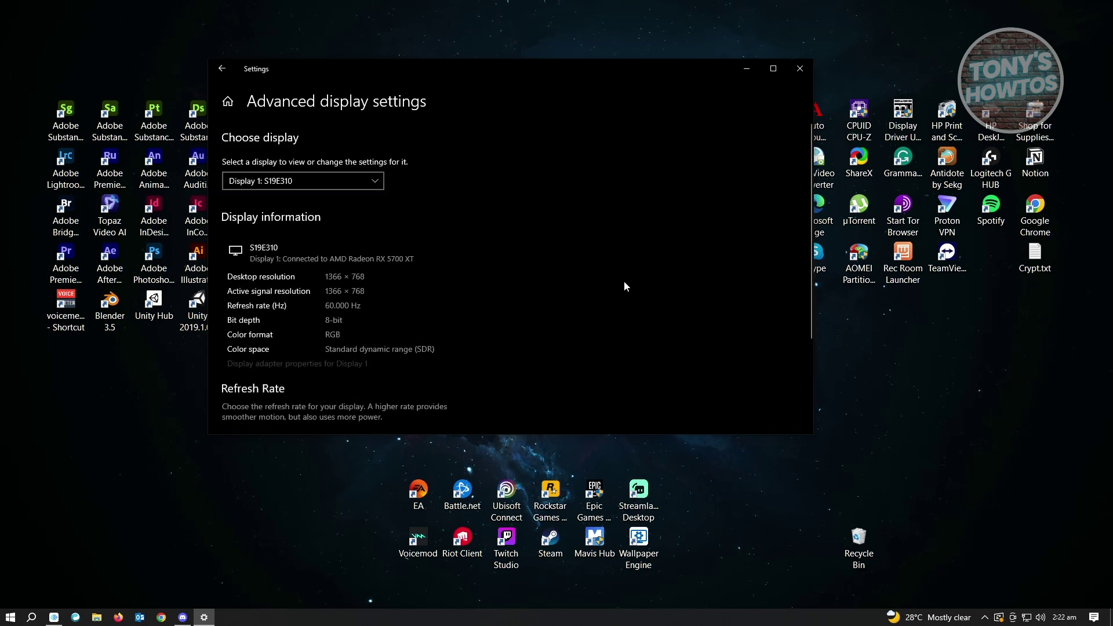
pyautogui.scroll(-3, 624, 281)
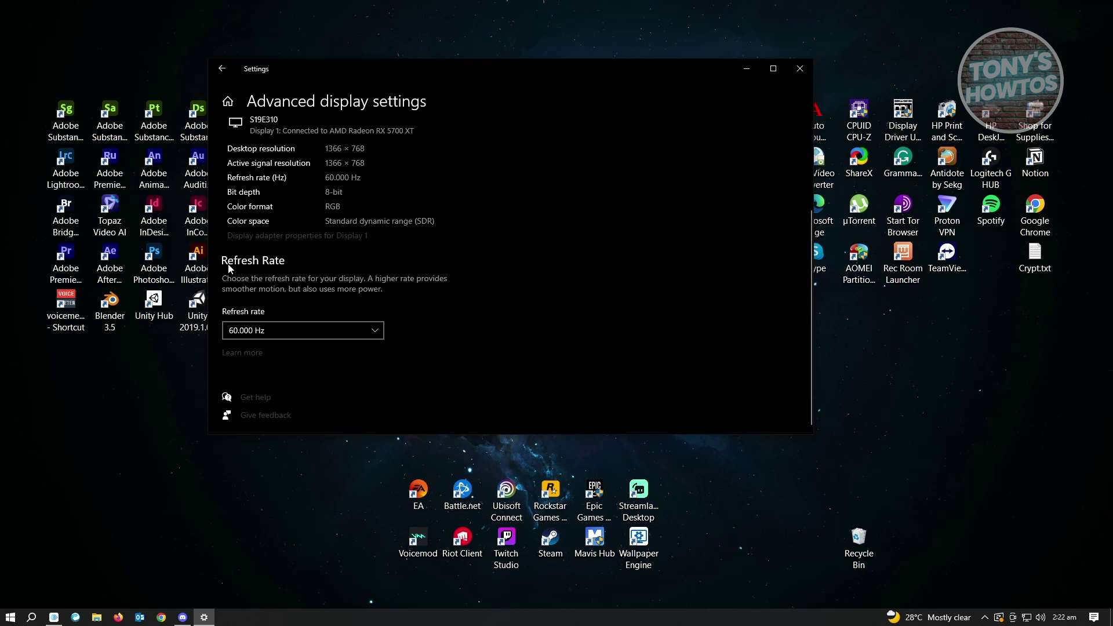
pyautogui.scroll(3, 554, 297)
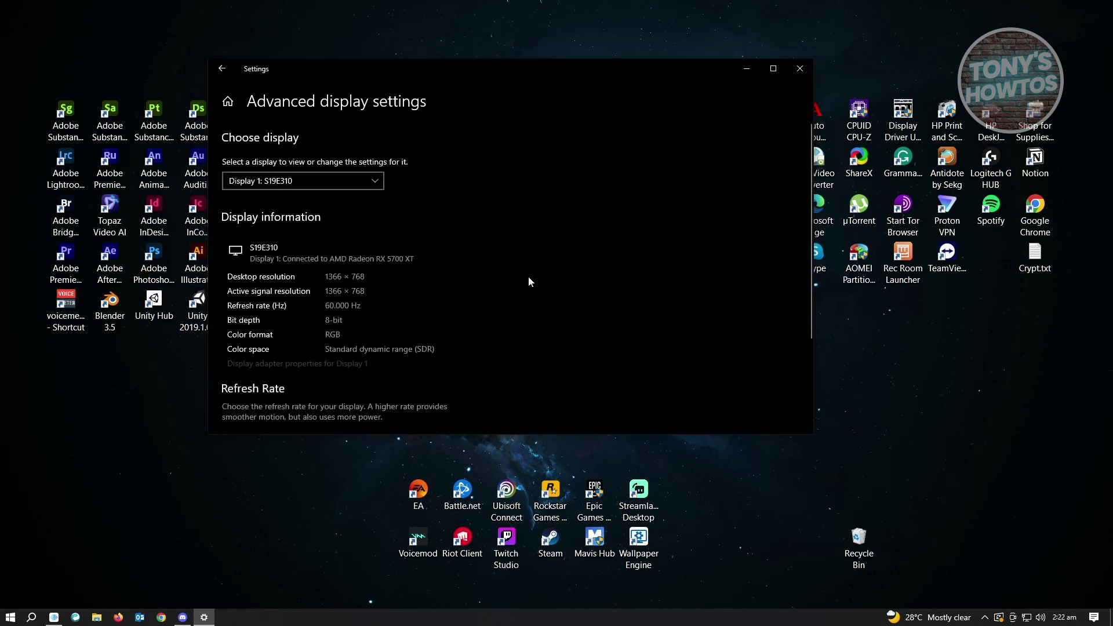
pyautogui.scroll(-2, 290, 353)
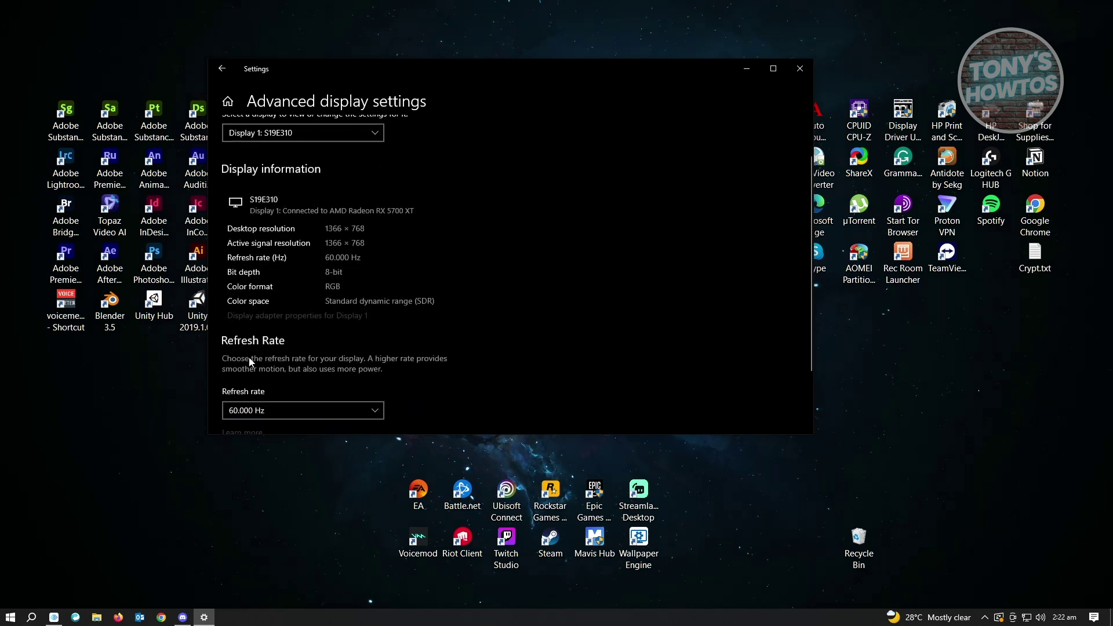
# Open the adapter properties for Display 1 and bring up the driver options of the AMD Radeon RX 5700 XT
pyautogui.click(265, 316)
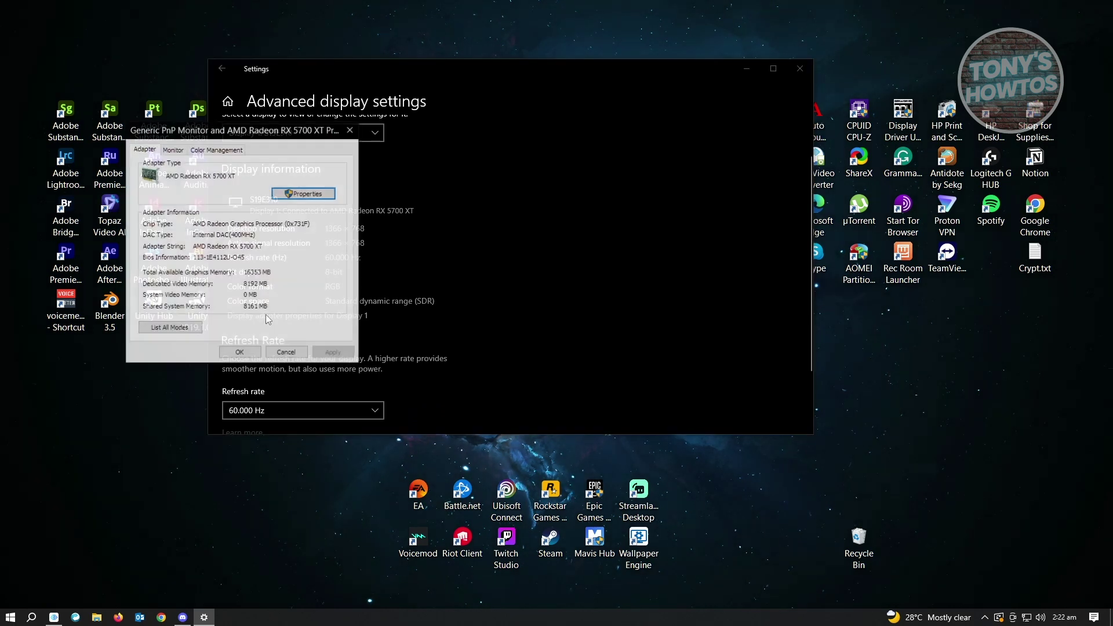
pyautogui.moveTo(296, 134); pyautogui.dragTo(601, 140)
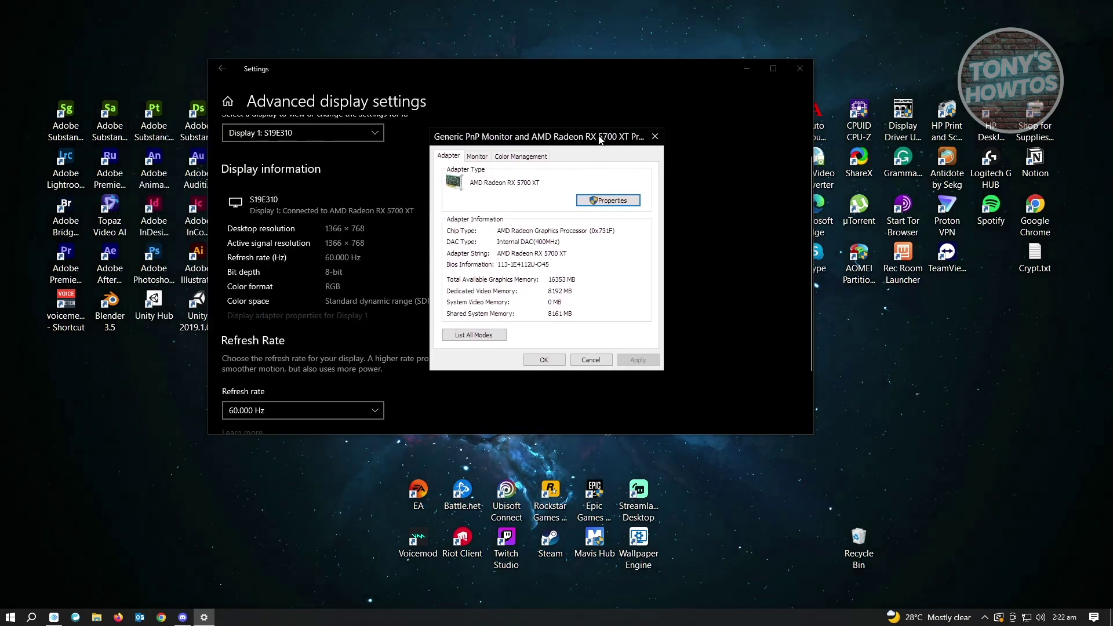
pyautogui.click(608, 200)
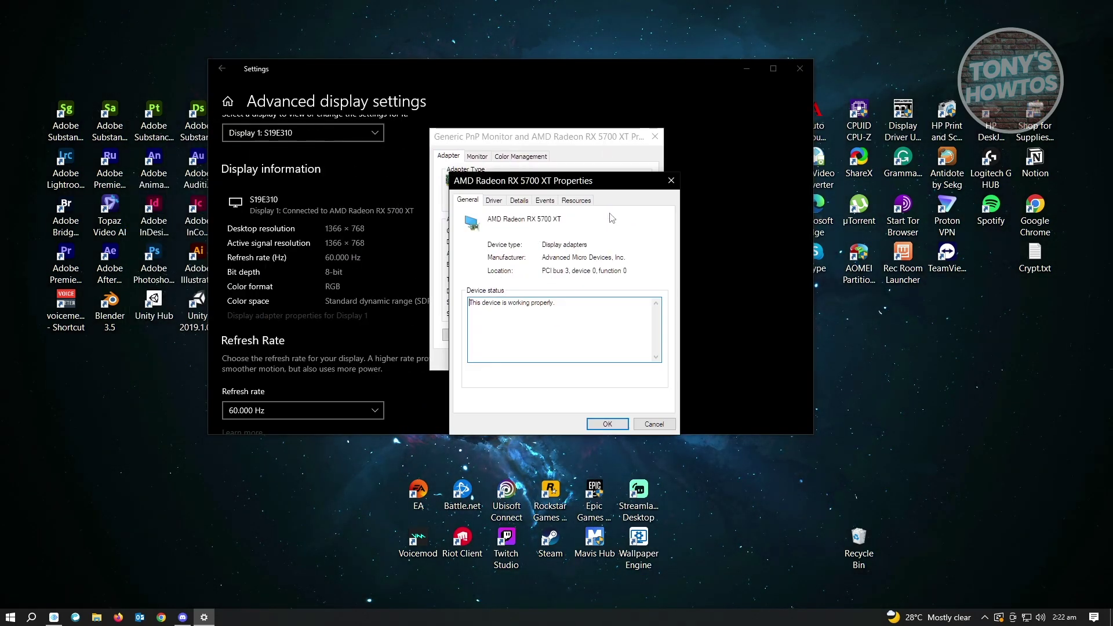
pyautogui.moveTo(585, 177); pyautogui.dragTo(584, 116)
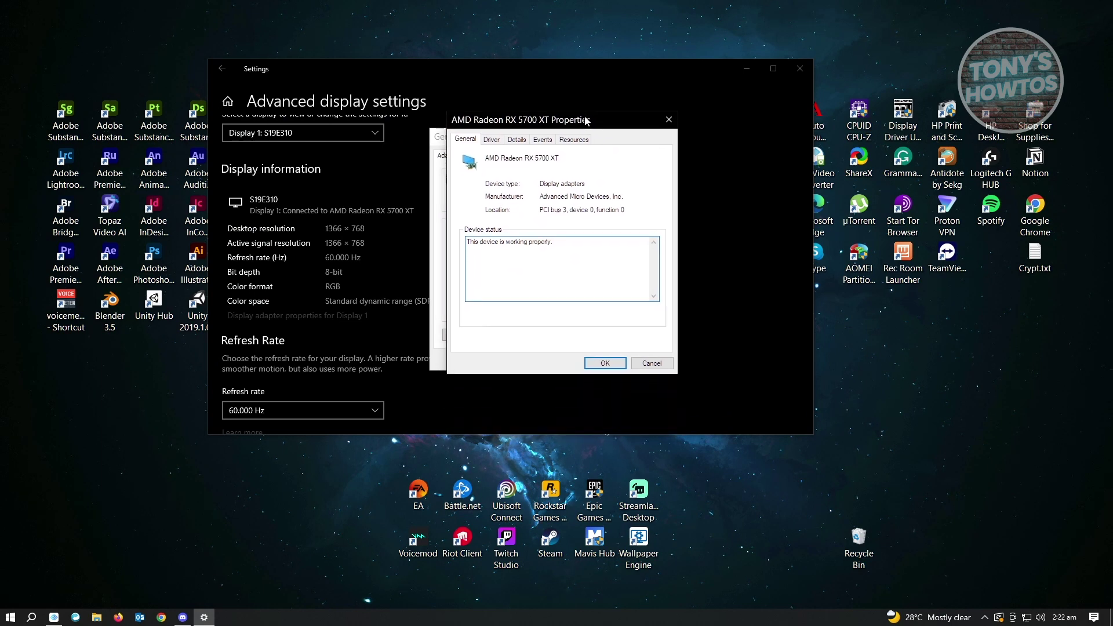
pyautogui.click(492, 140)
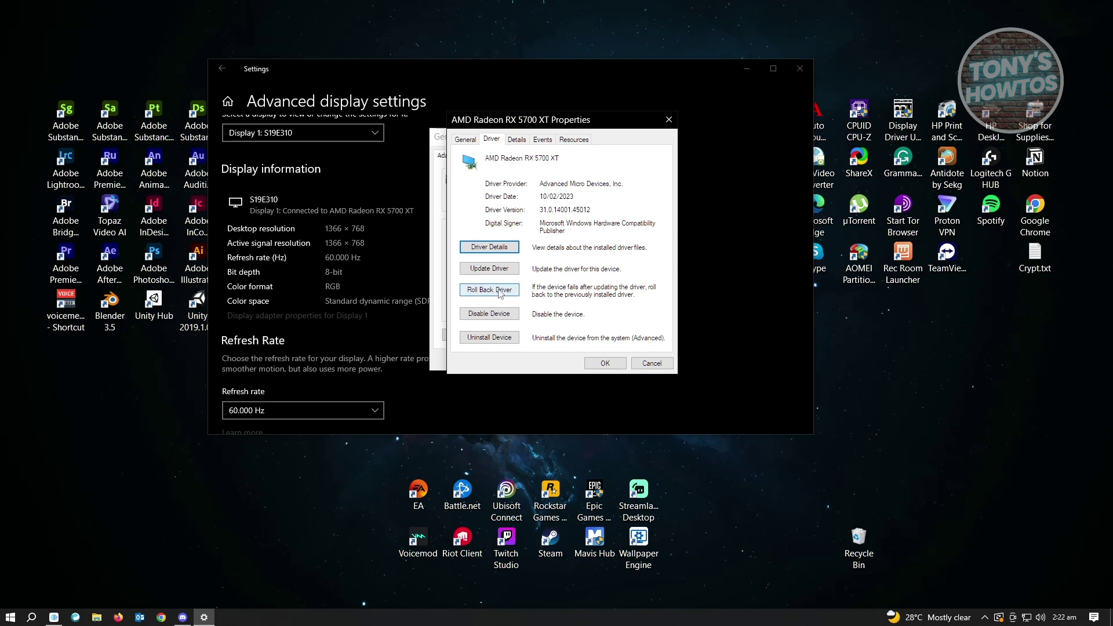
# Start a driver rollback with the reason "Previous version of the driver performed better", but decline to carry it out
pyautogui.click(500, 291)
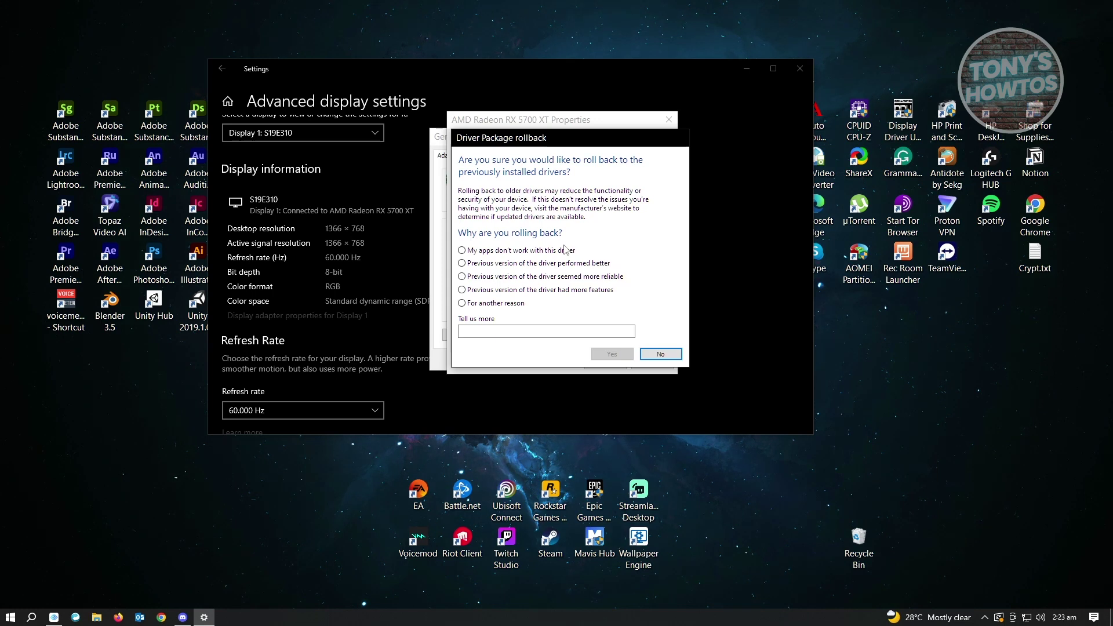
pyautogui.click(463, 263)
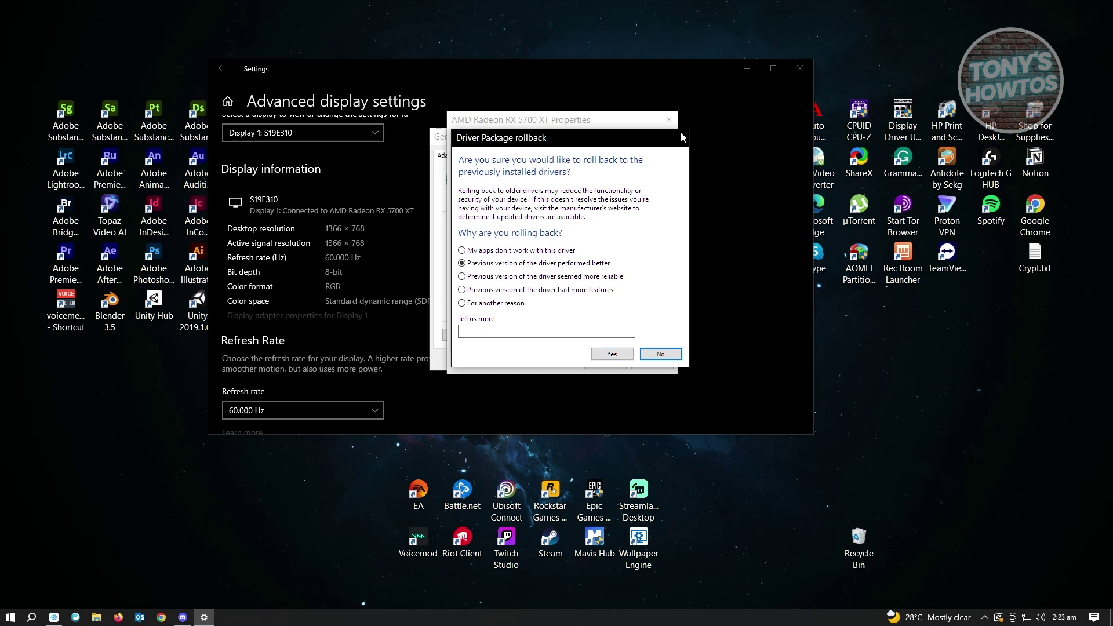
pyautogui.click(674, 353)
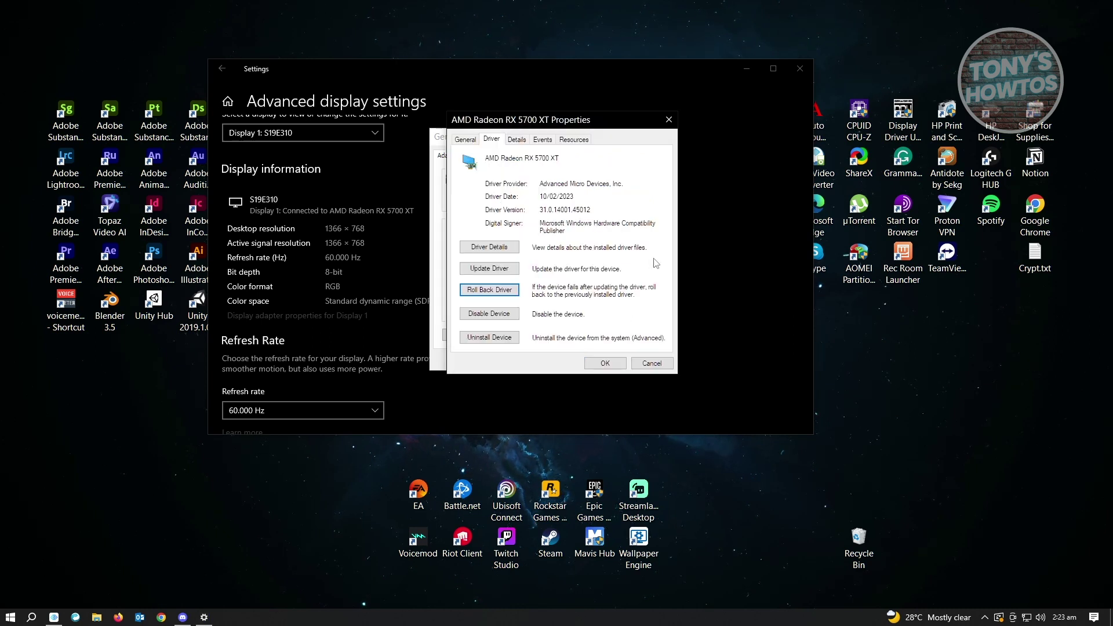
# Search automatically for an updated AMD Radeon RX 5700 XT driver and close the driver and adapter properties
pyautogui.click(490, 269)
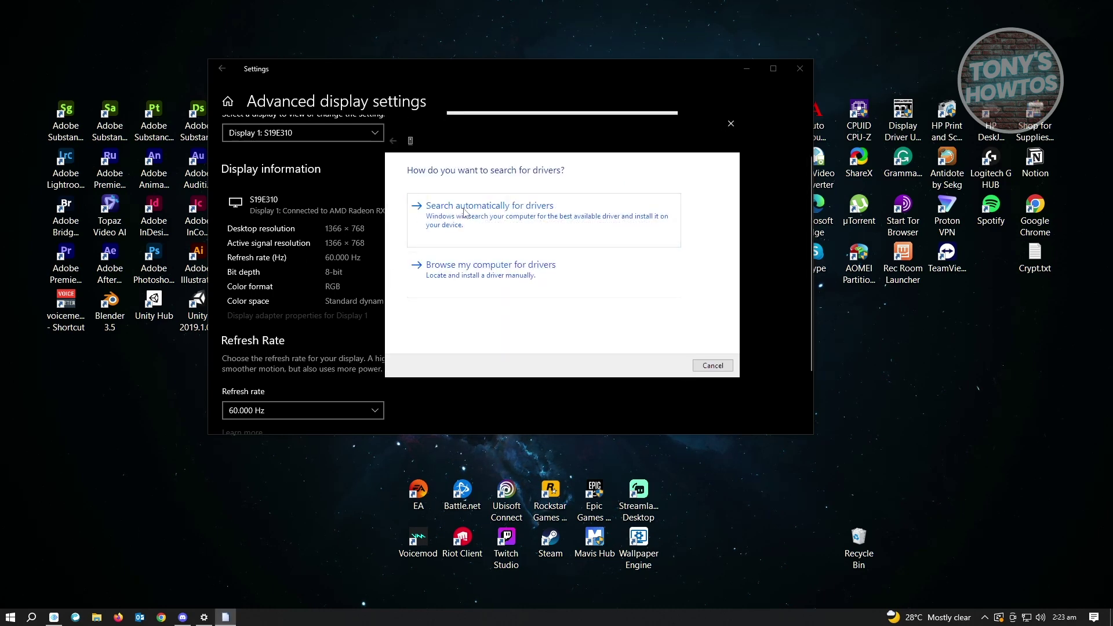
pyautogui.click(476, 239)
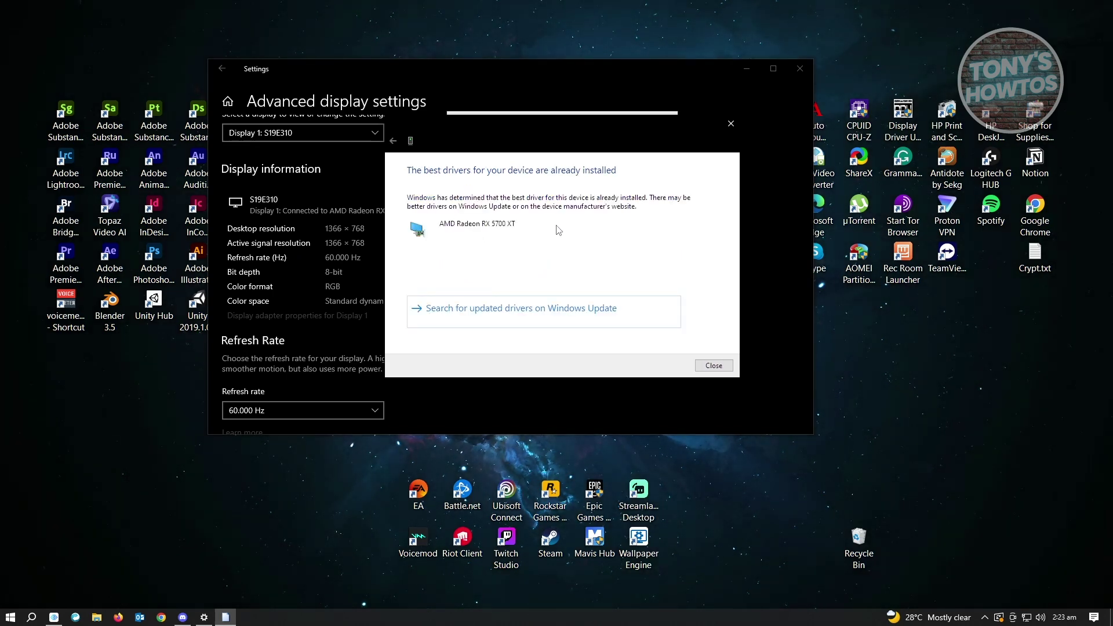
pyautogui.click(714, 365)
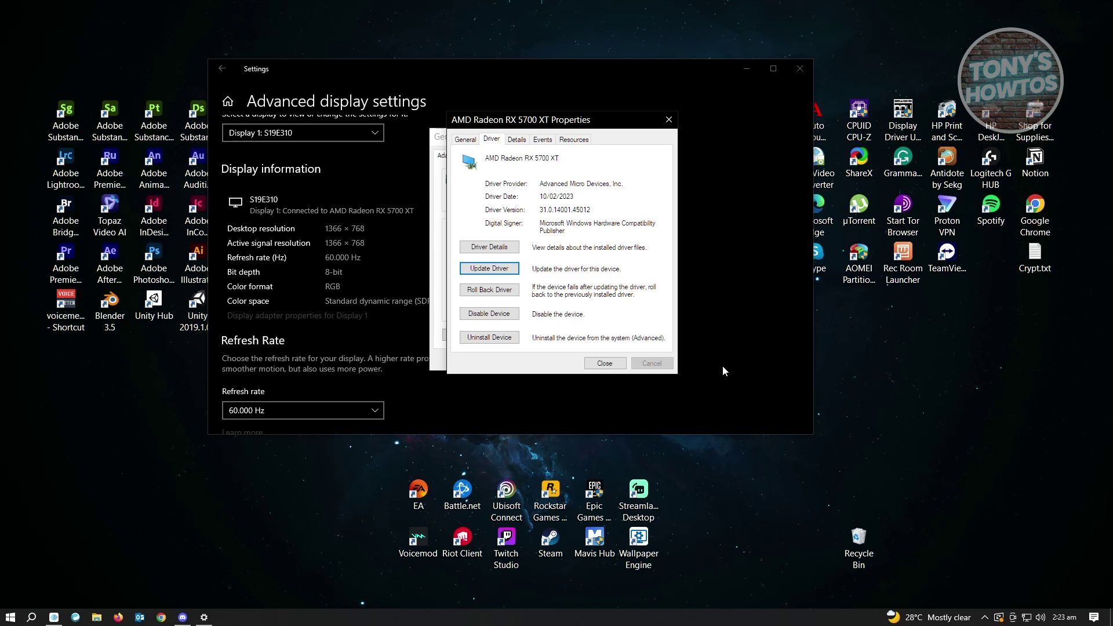
pyautogui.click(605, 362)
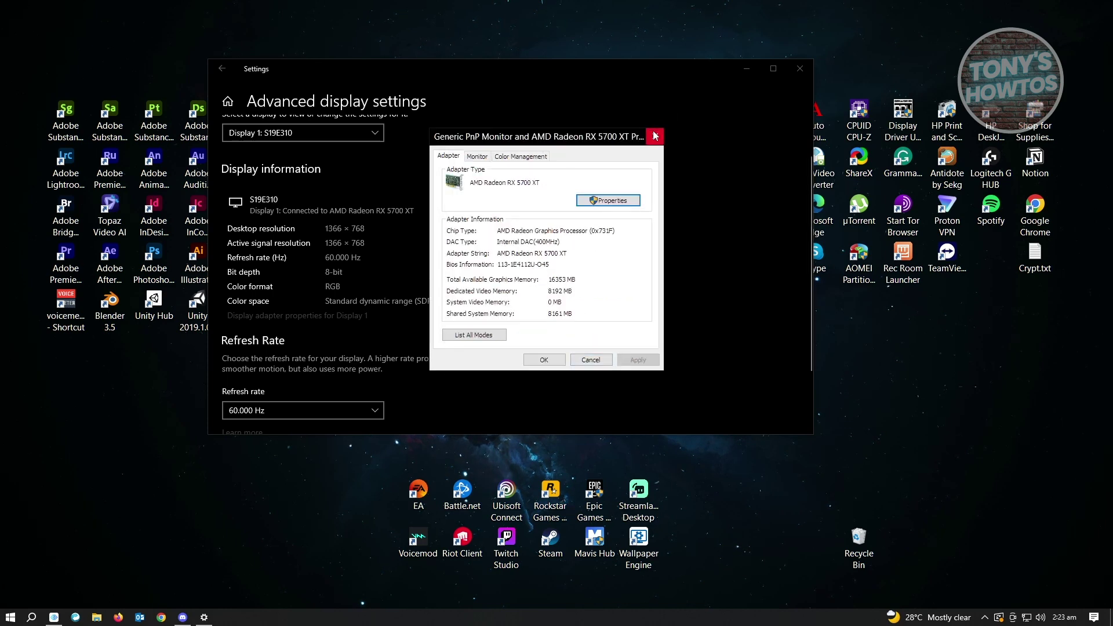
pyautogui.click(655, 136)
# Return to the main Display settings and check which resolutions display 1 offers, keeping the recommended one
pyautogui.scroll(1, 635, 322)
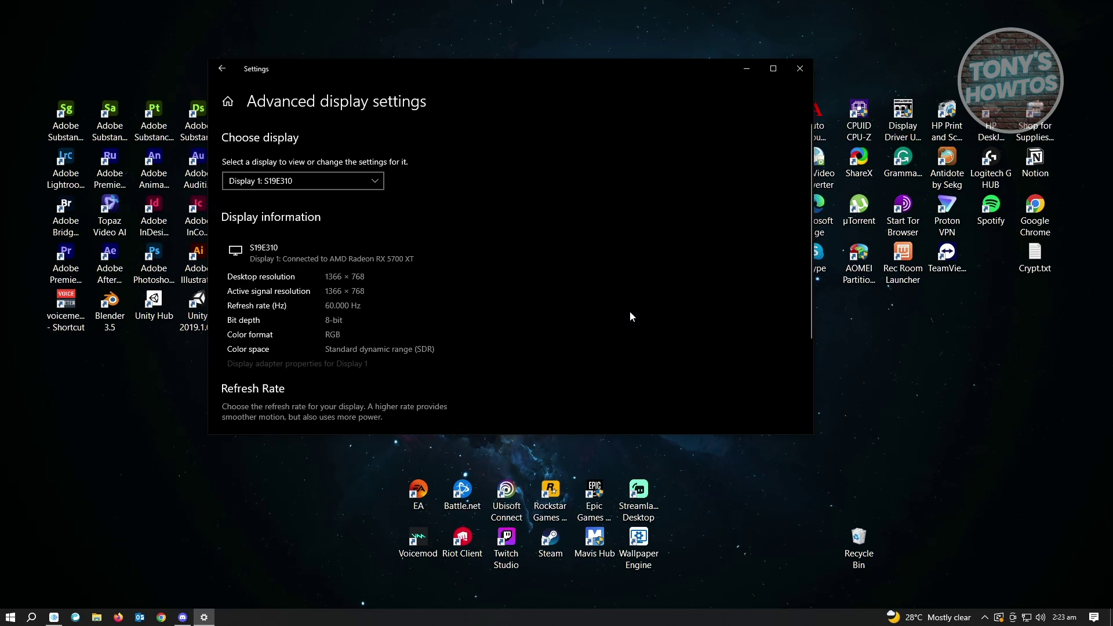
pyautogui.click(231, 71)
pyautogui.scroll(-5, 593, 346)
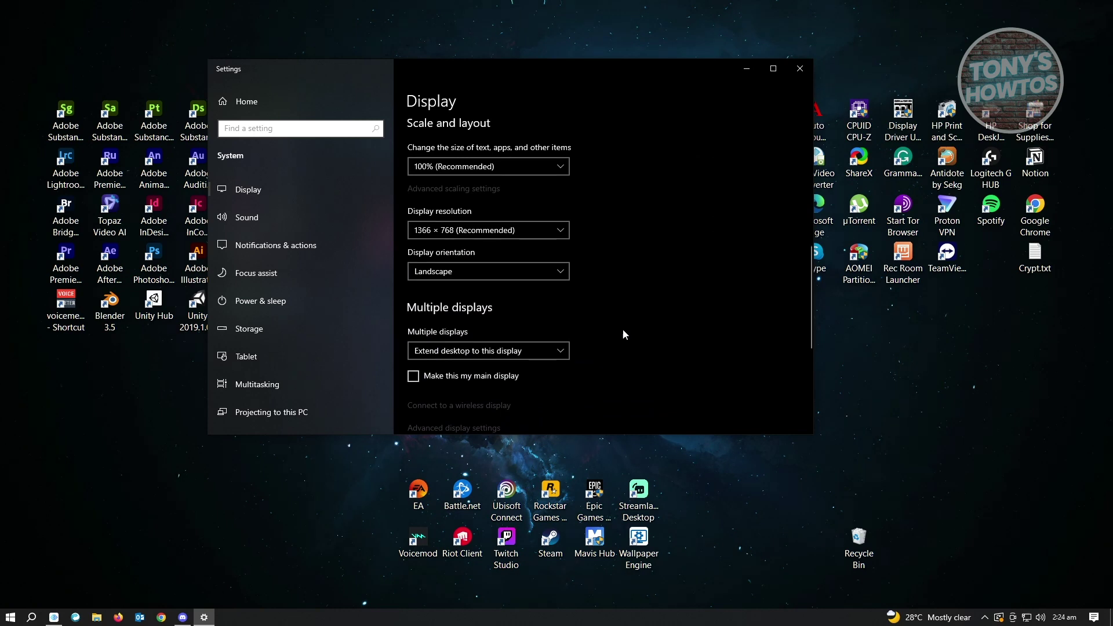
pyautogui.scroll(1, 699, 301)
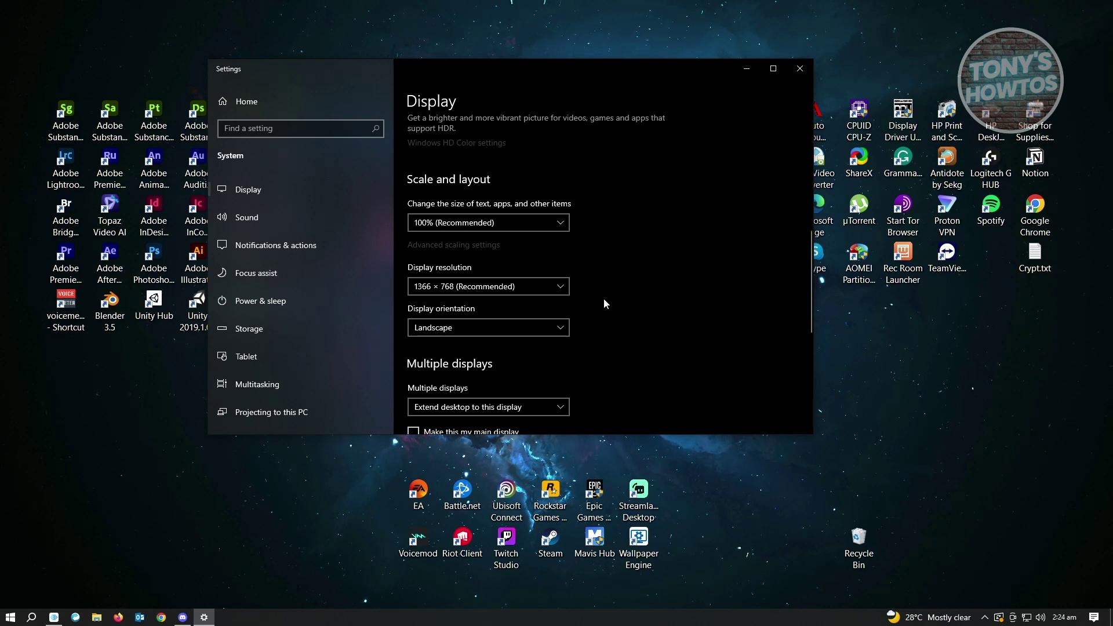
pyautogui.click(558, 291)
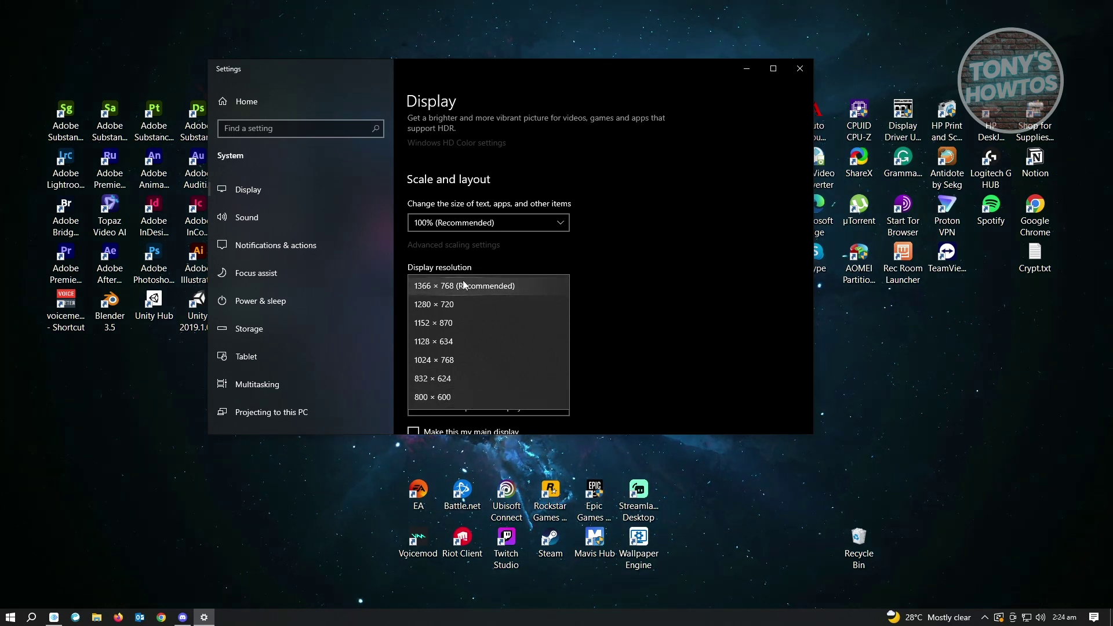
pyautogui.click(698, 299)
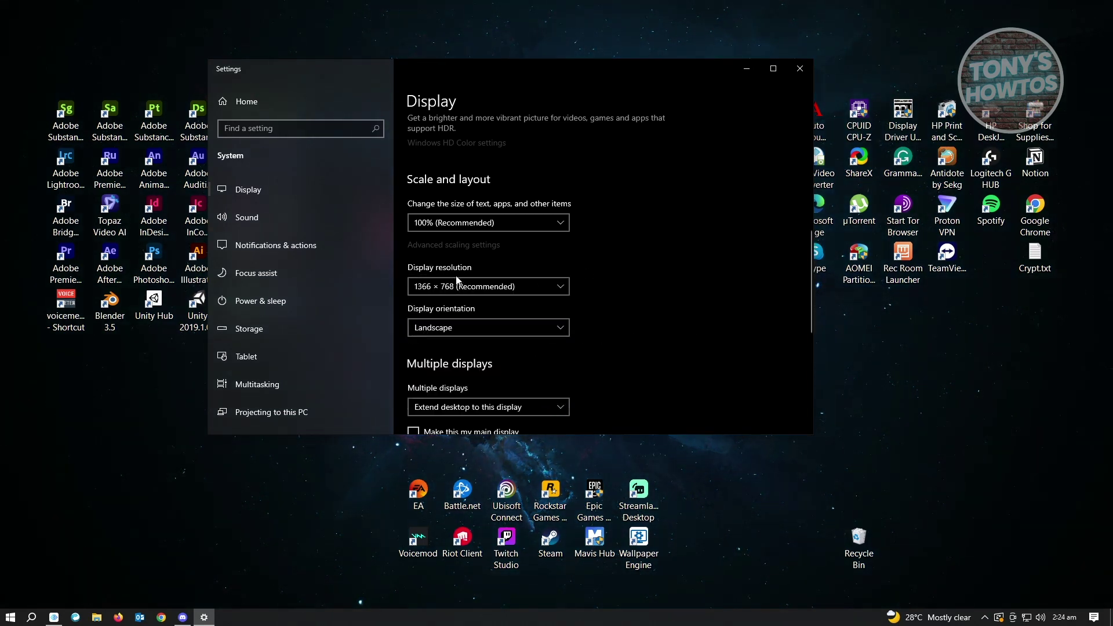
# Select display 3 and review its available resolutions, keeping 1920 × 1080 (Recommended)
pyautogui.scroll(7, 659, 310)
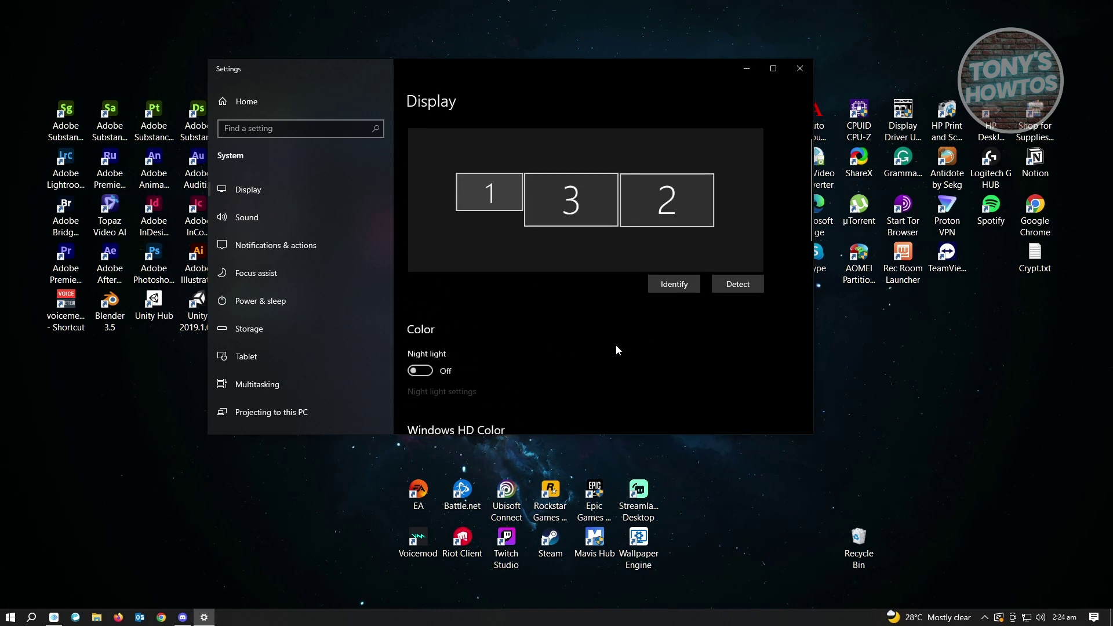
pyautogui.scroll(-7, 627, 297)
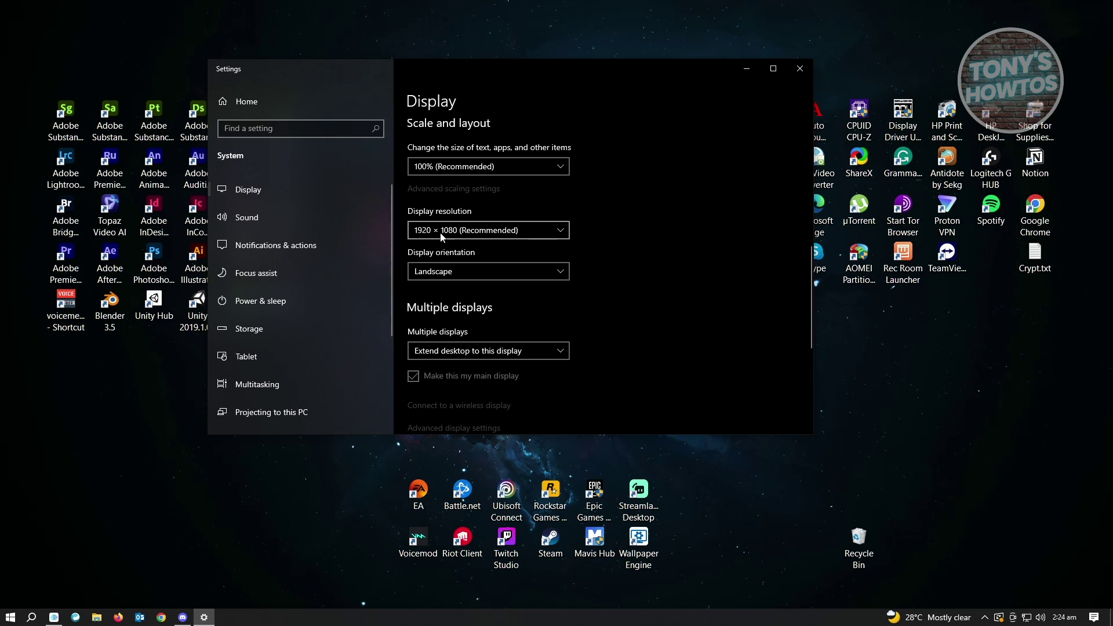
pyautogui.click(561, 230)
pyautogui.scroll(-3, 492, 297)
pyautogui.scroll(3, 493, 297)
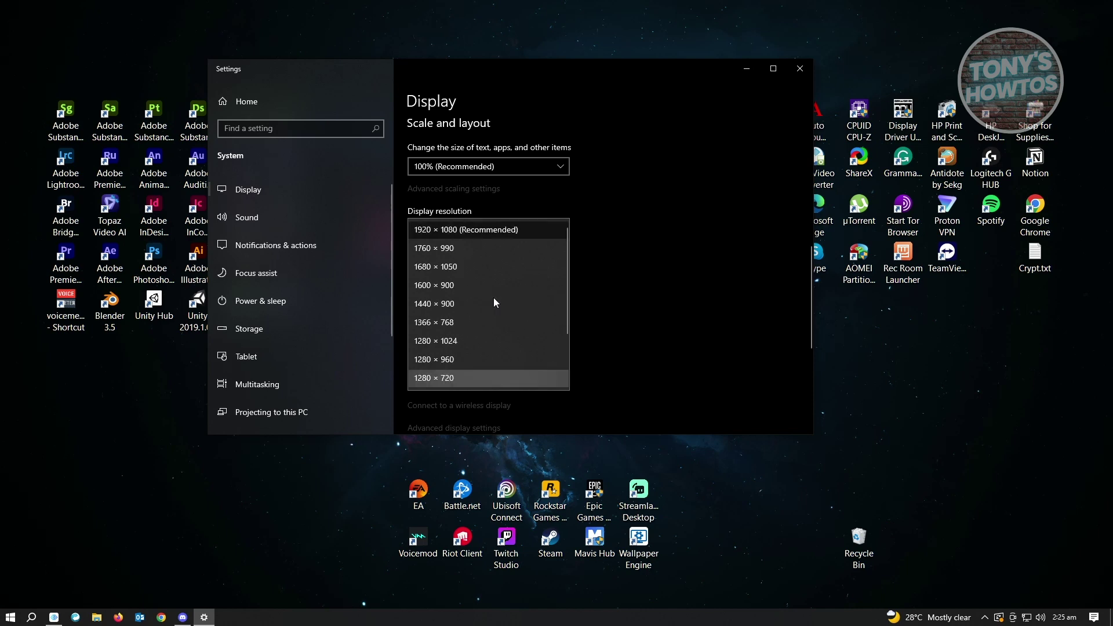
pyautogui.click(432, 230)
# Select display 2 and check its available resolutions without changing the recommended setting
pyautogui.scroll(5, 734, 243)
pyautogui.click(664, 272)
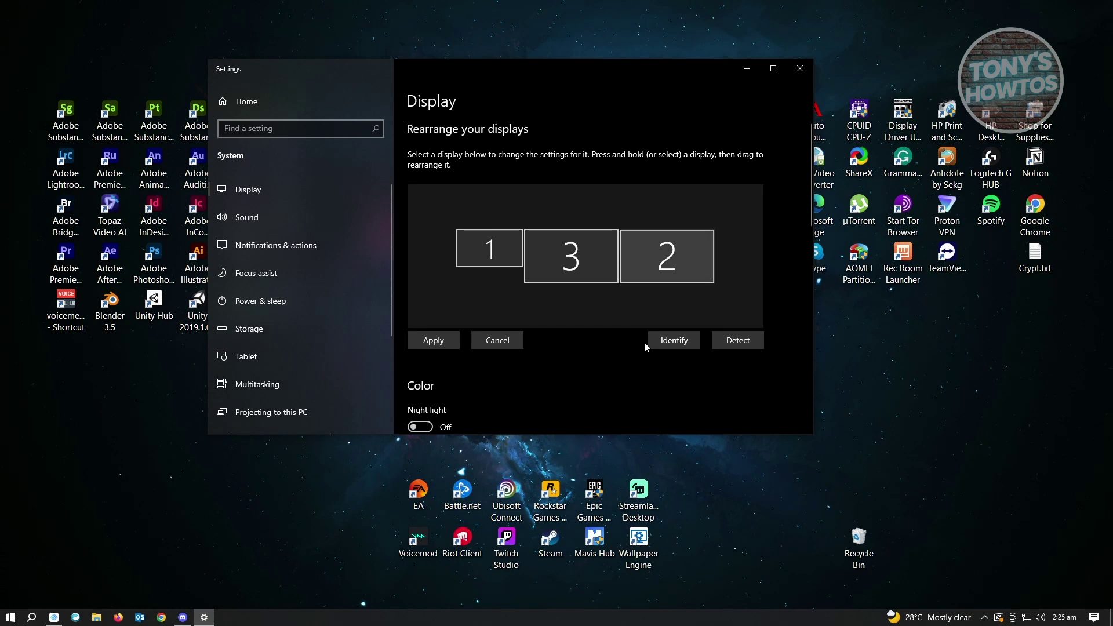
pyautogui.scroll(-5, 613, 304)
pyautogui.scroll(-5, 746, 319)
pyautogui.scroll(3, 556, 278)
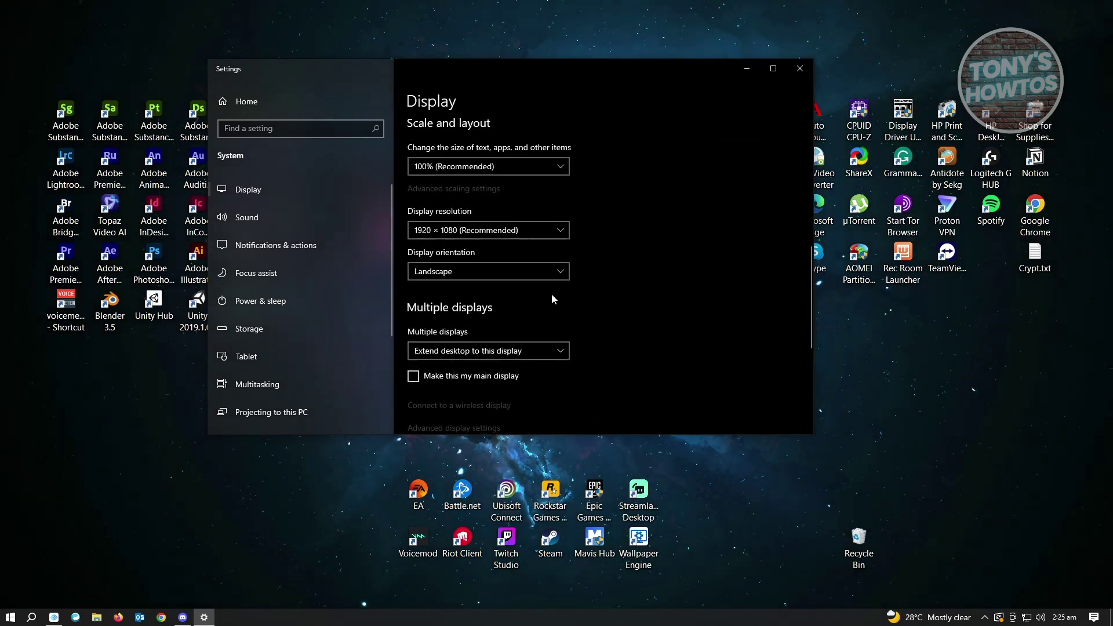
pyautogui.click(551, 230)
pyautogui.click(700, 251)
pyautogui.scroll(4, 702, 246)
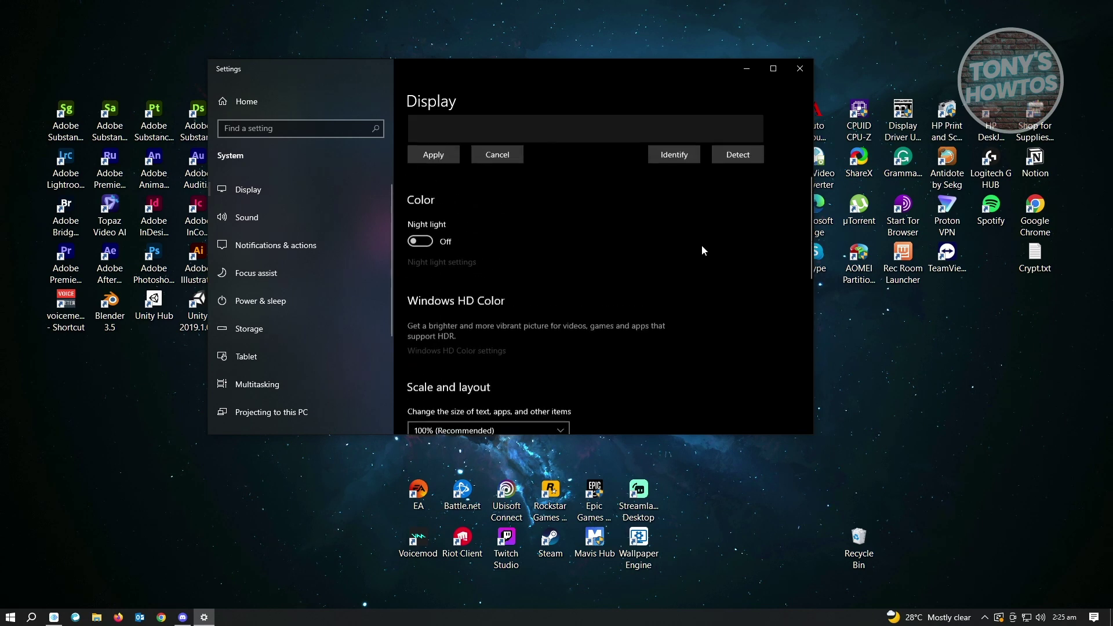